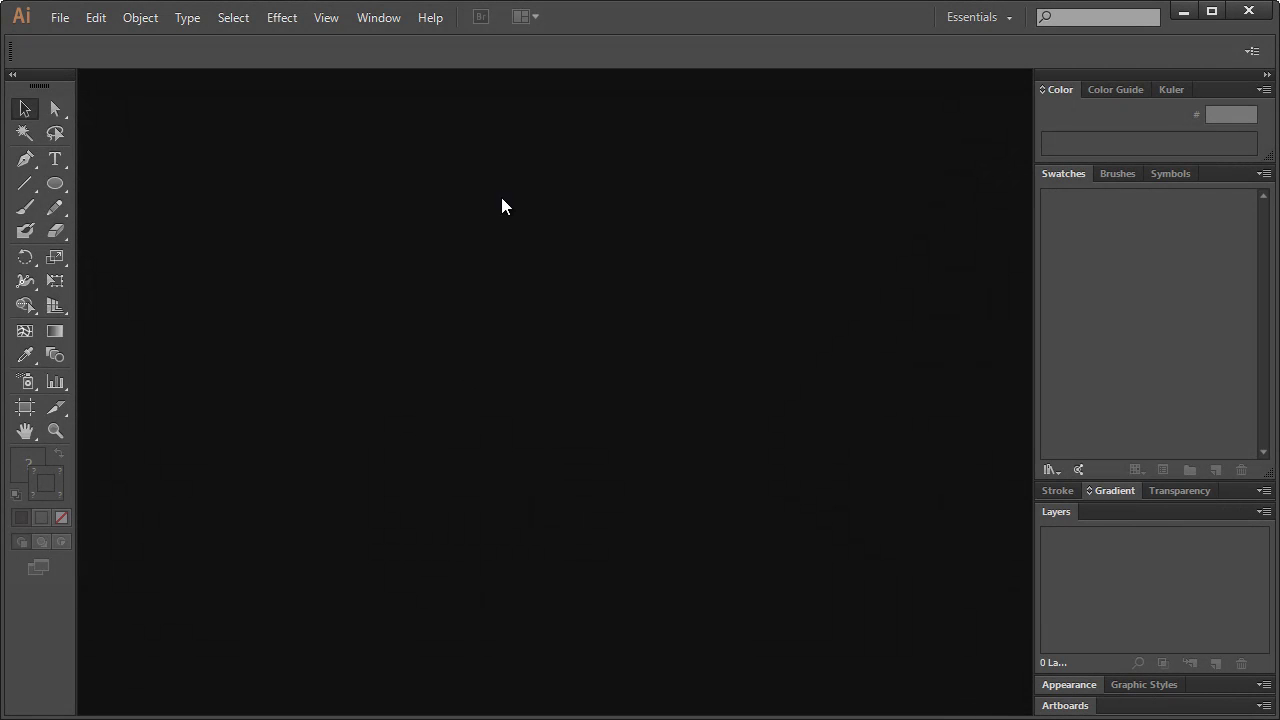
Step: Create a new document named 'Loading', 400 × 400 pt, in RGB colour mode
left_click(60, 18)
left_click(90, 40)
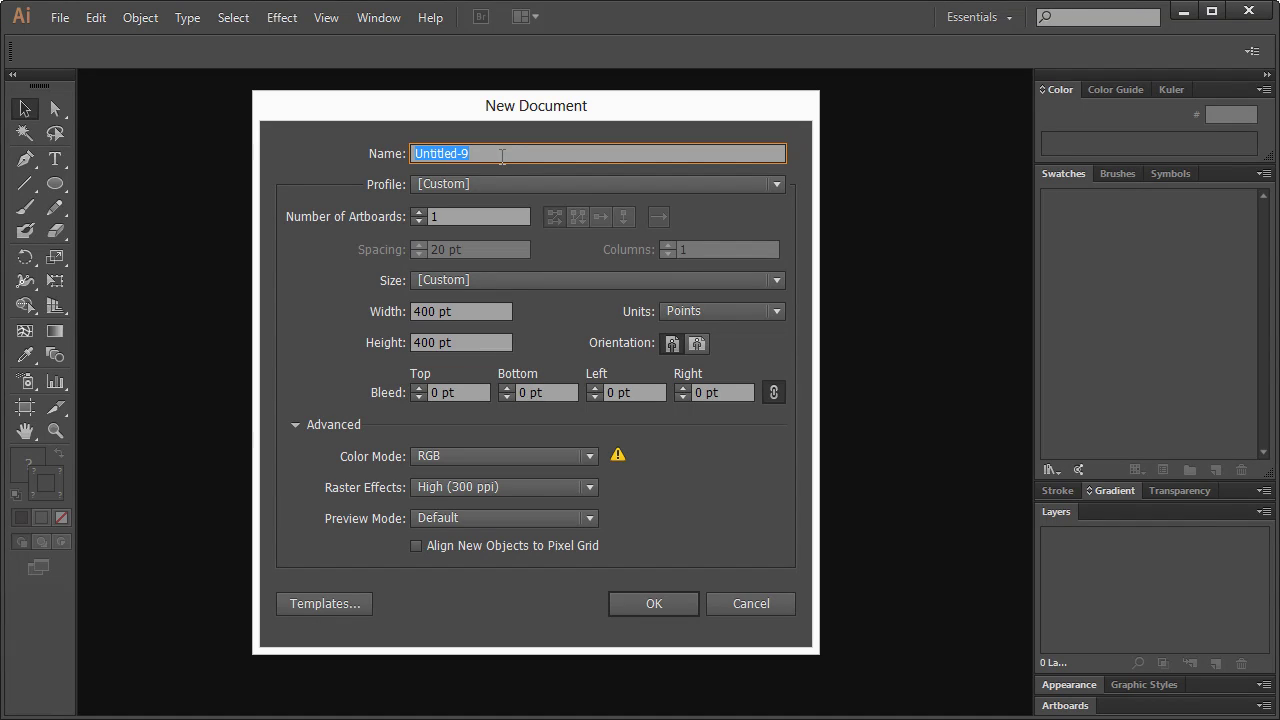
type("Loading")
left_click(438, 311)
key("Tab")
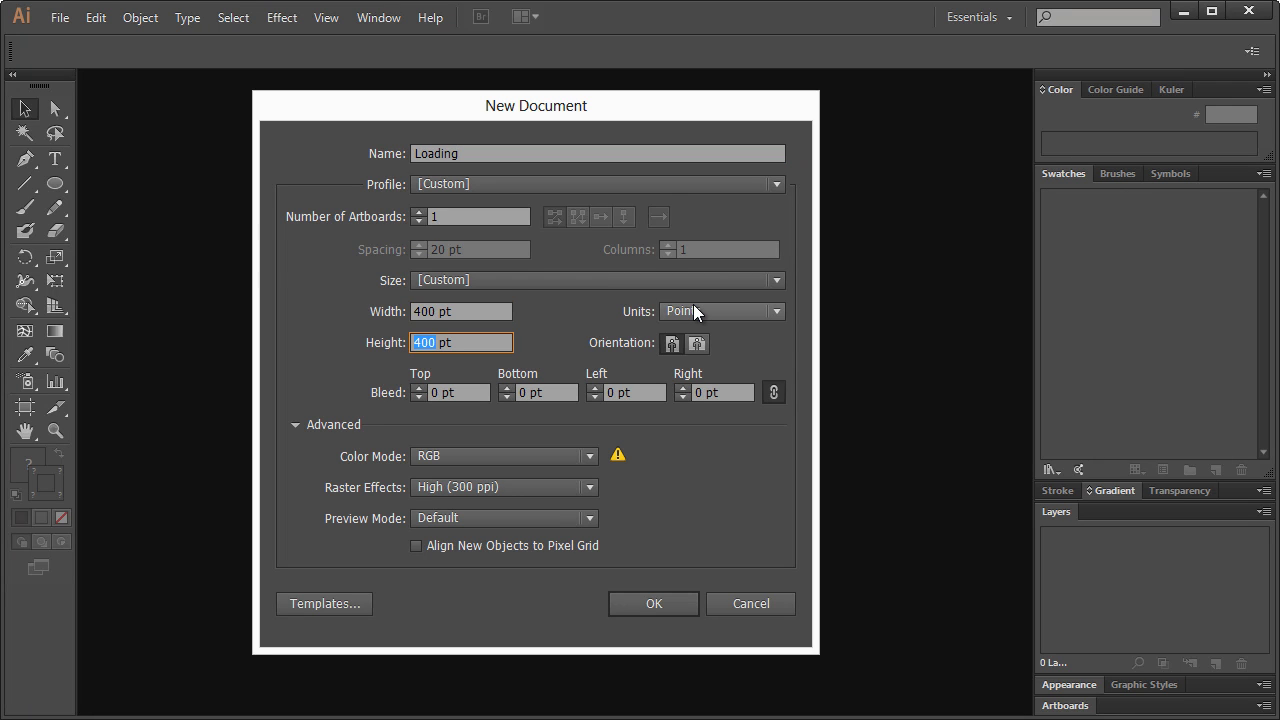
left_click(302, 425)
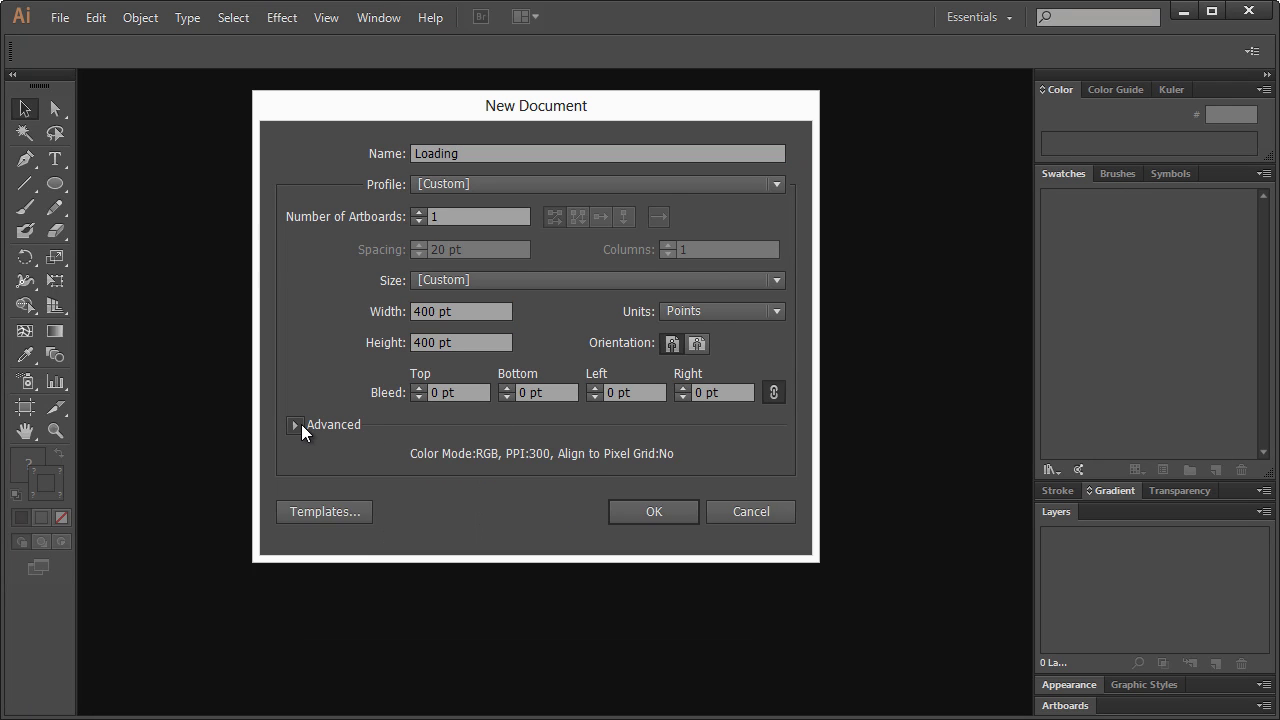
left_click(301, 424)
left_click(433, 454)
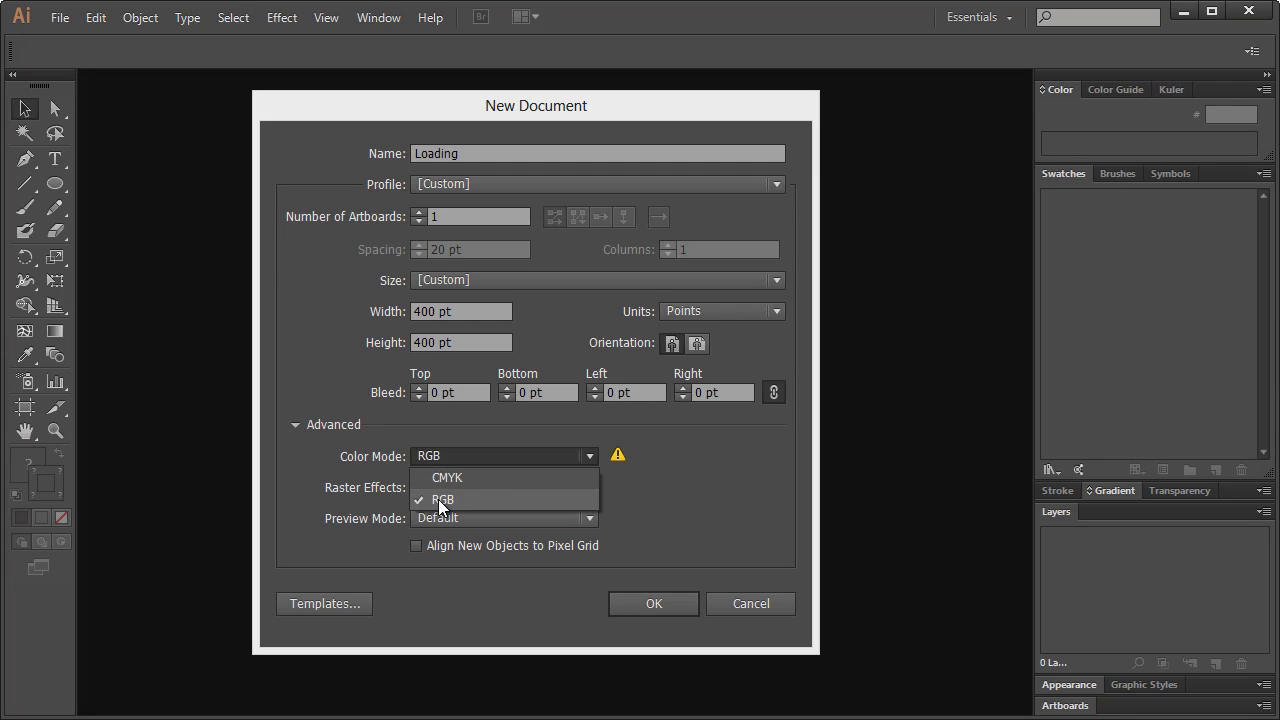
left_click(443, 498)
left_click(468, 456)
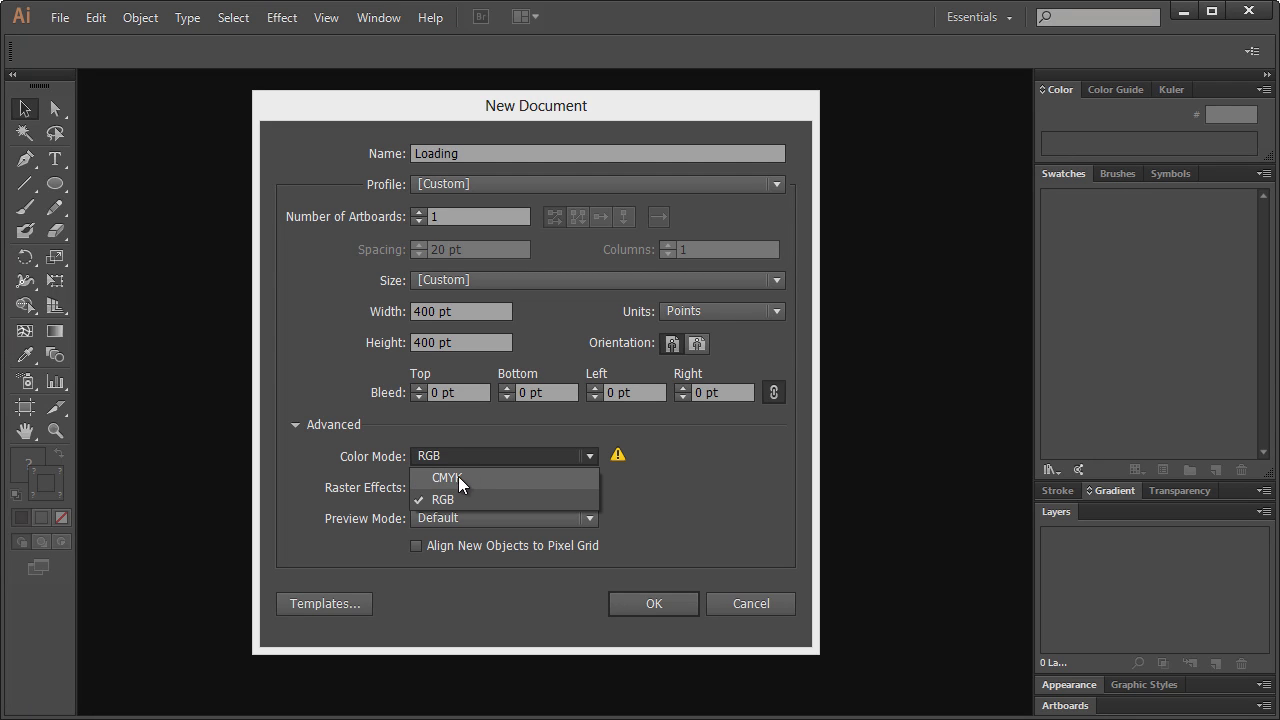
left_click(608, 433)
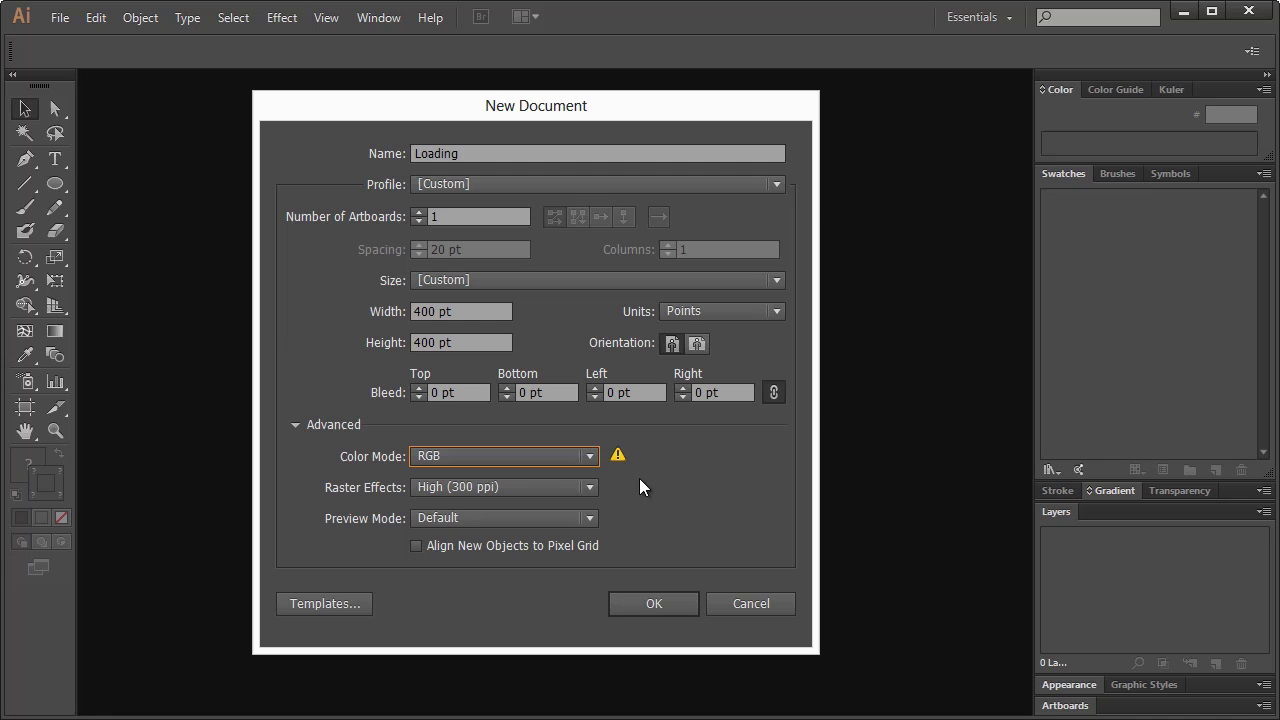
left_click(645, 601)
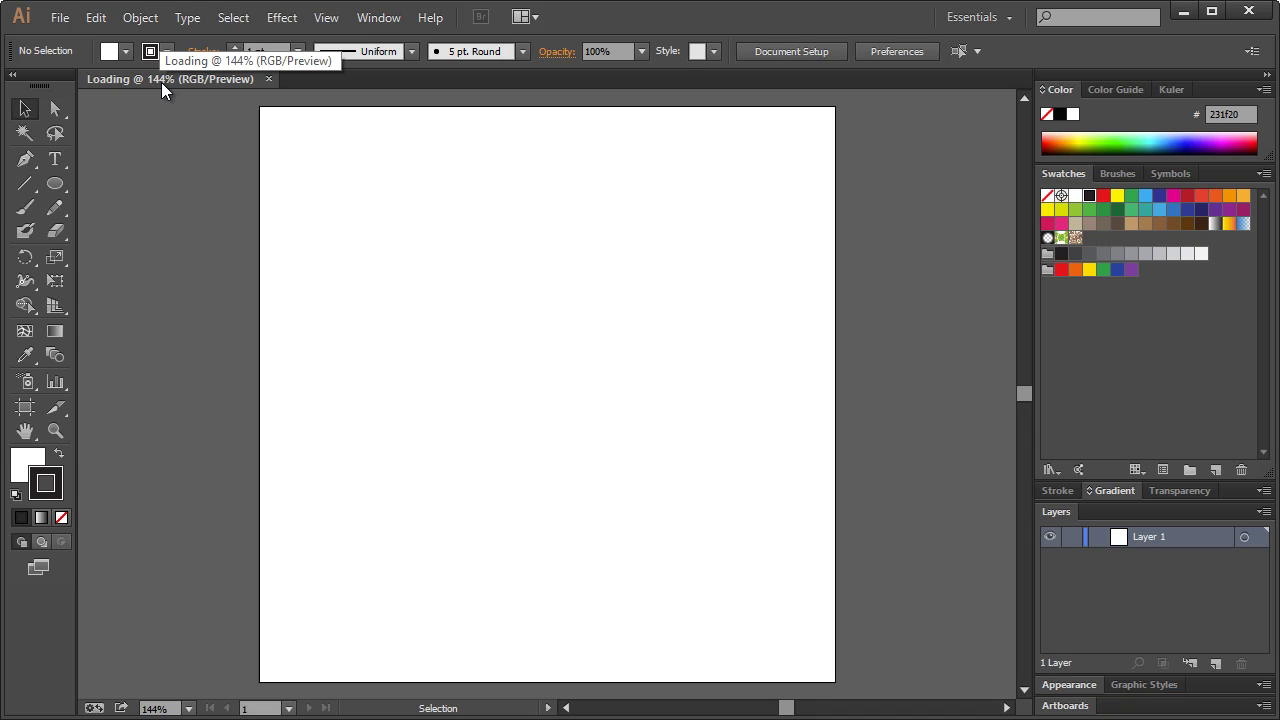
Step: At 100% zoom, draw a 395 × 395 pt circle with the Ellipse tool
key("ctrl+1")
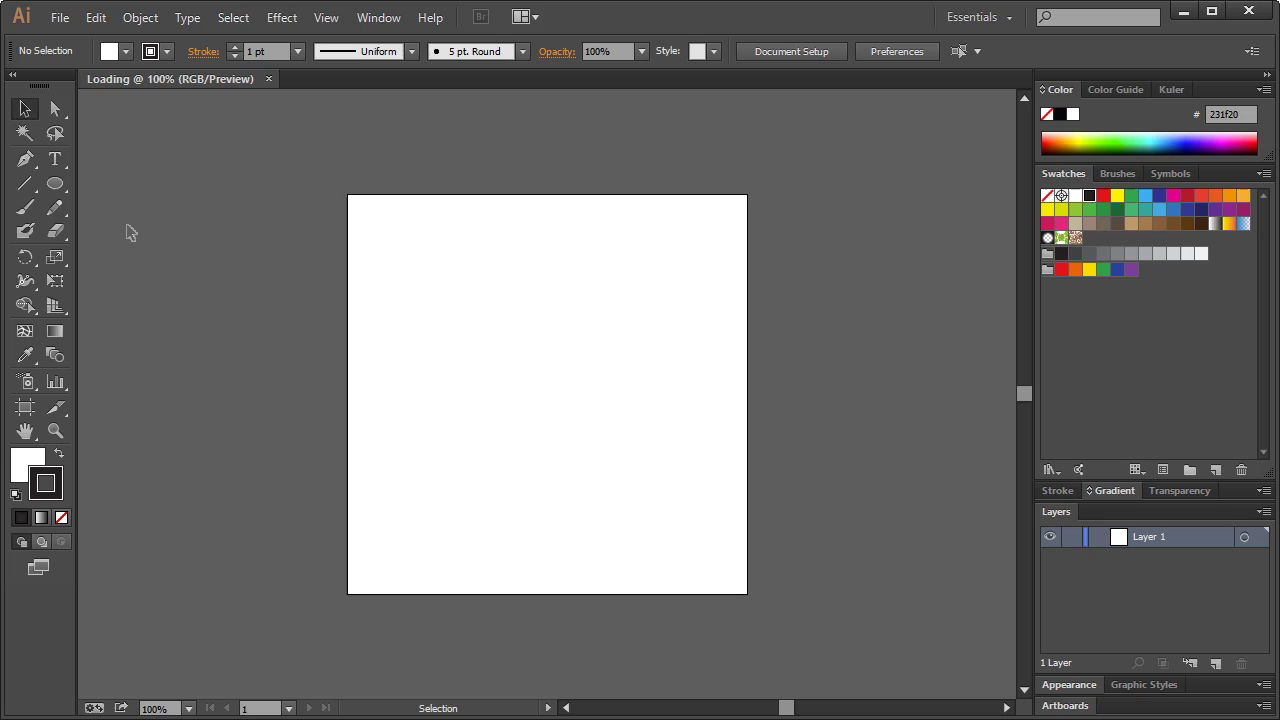
left_click(48, 188)
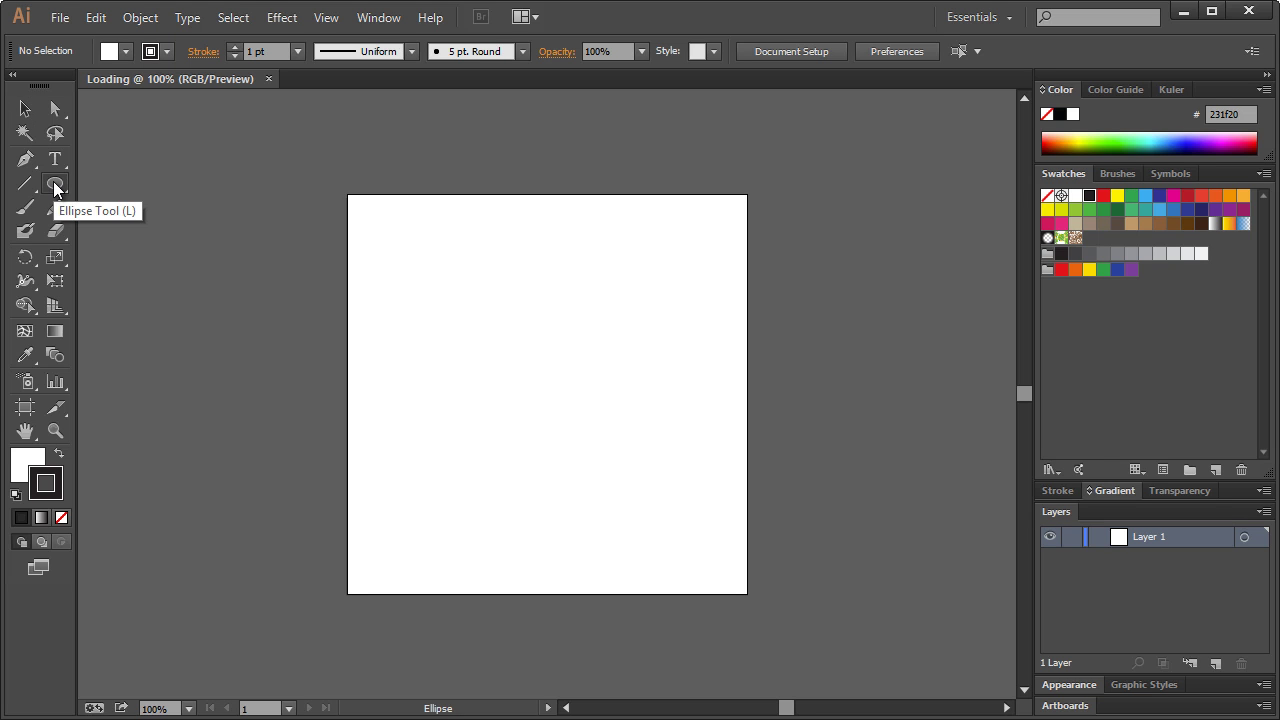
left_click(531, 366)
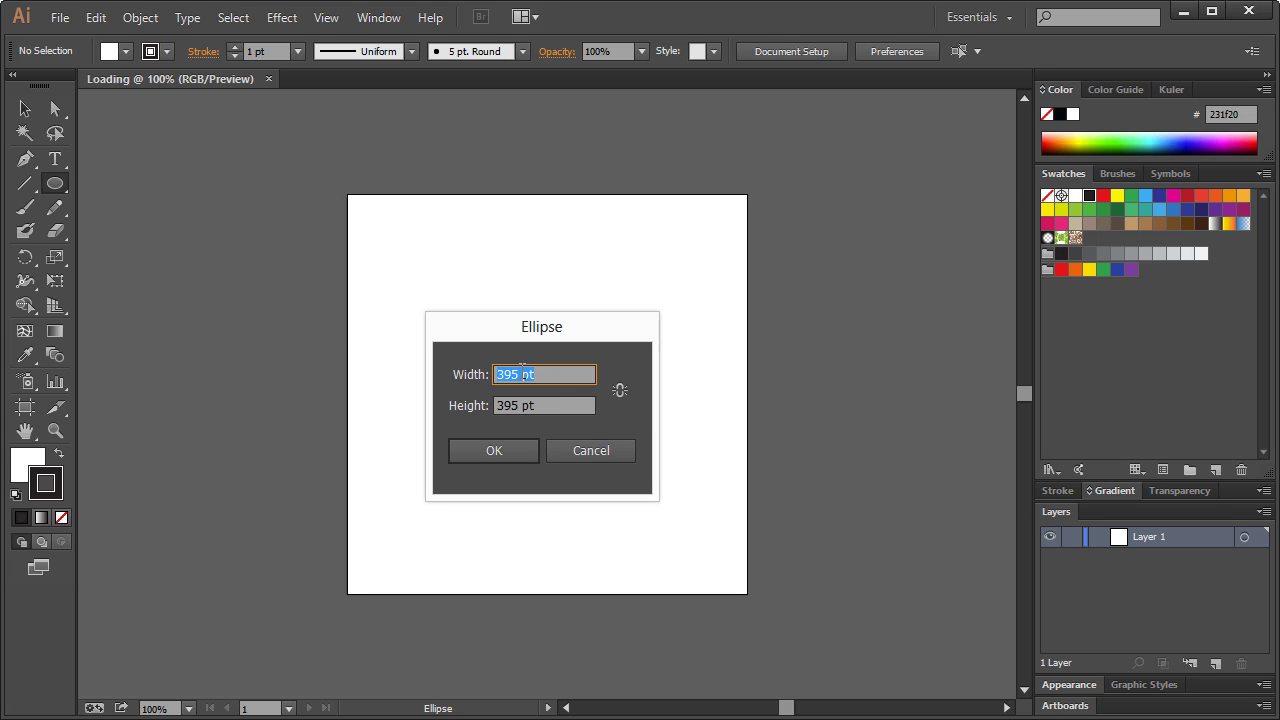
double_click(513, 374)
double_click(505, 406)
left_click(520, 375)
left_click(510, 452)
left_click(26, 110)
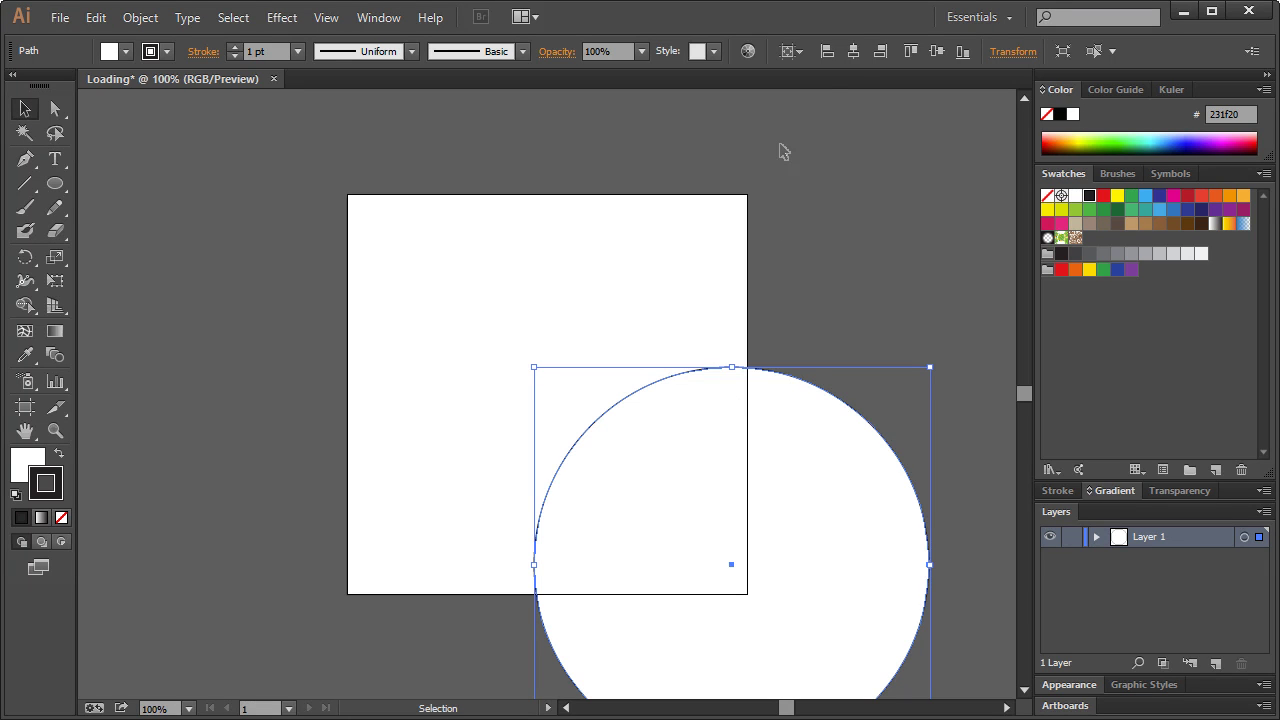
Step: Align the circle to the artboard's horizontal and vertical centre, then deselect it
left_click(855, 52)
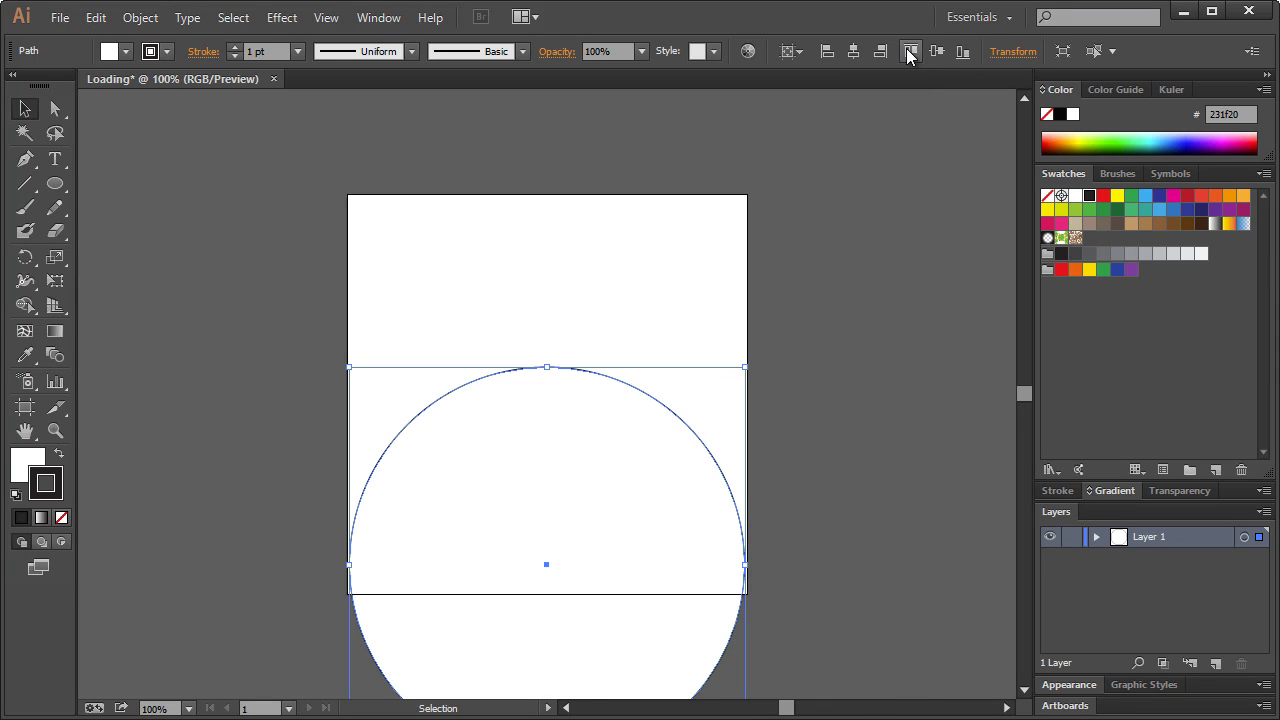
left_click(936, 52)
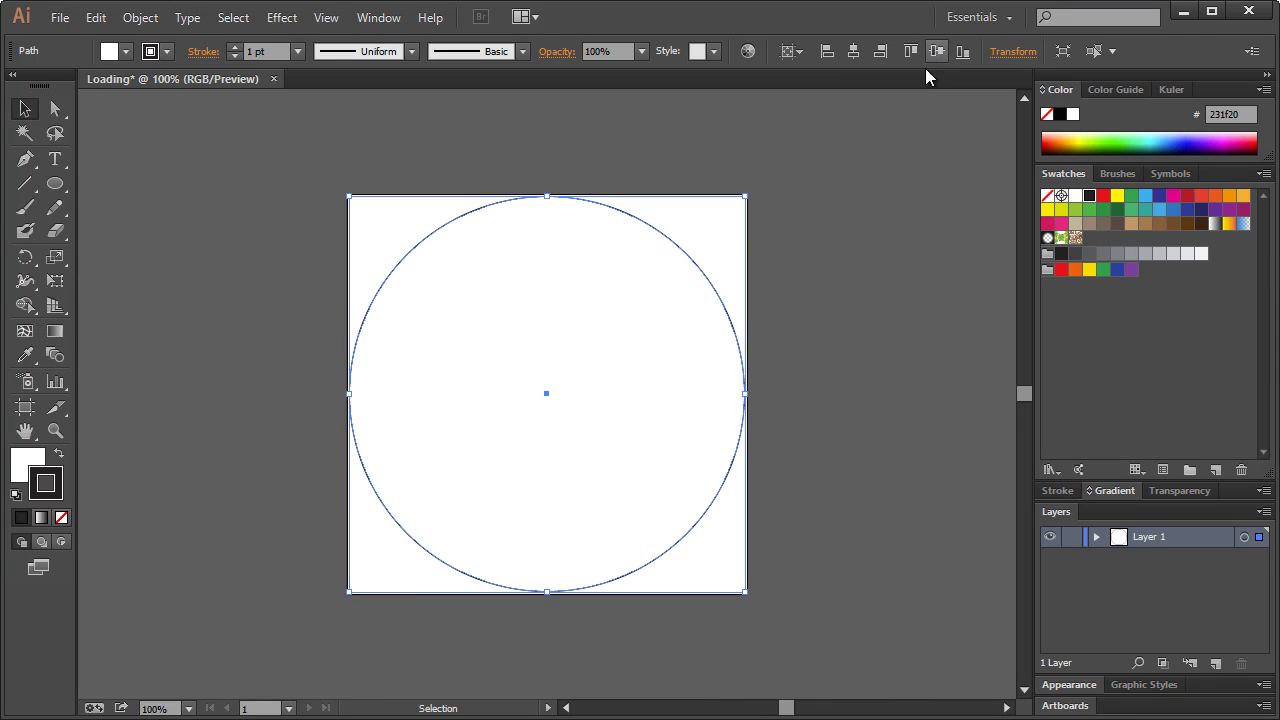
left_click(342, 398)
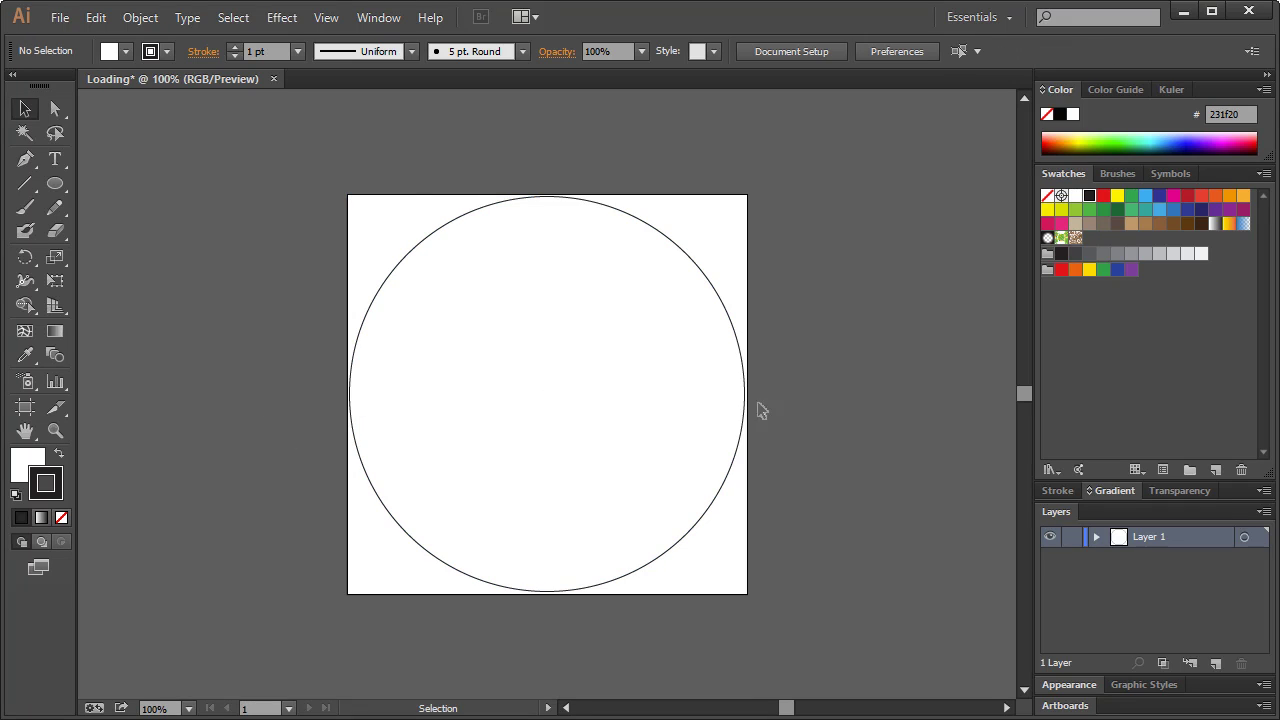
Step: Set the circle's stroke to None
left_click(550, 361)
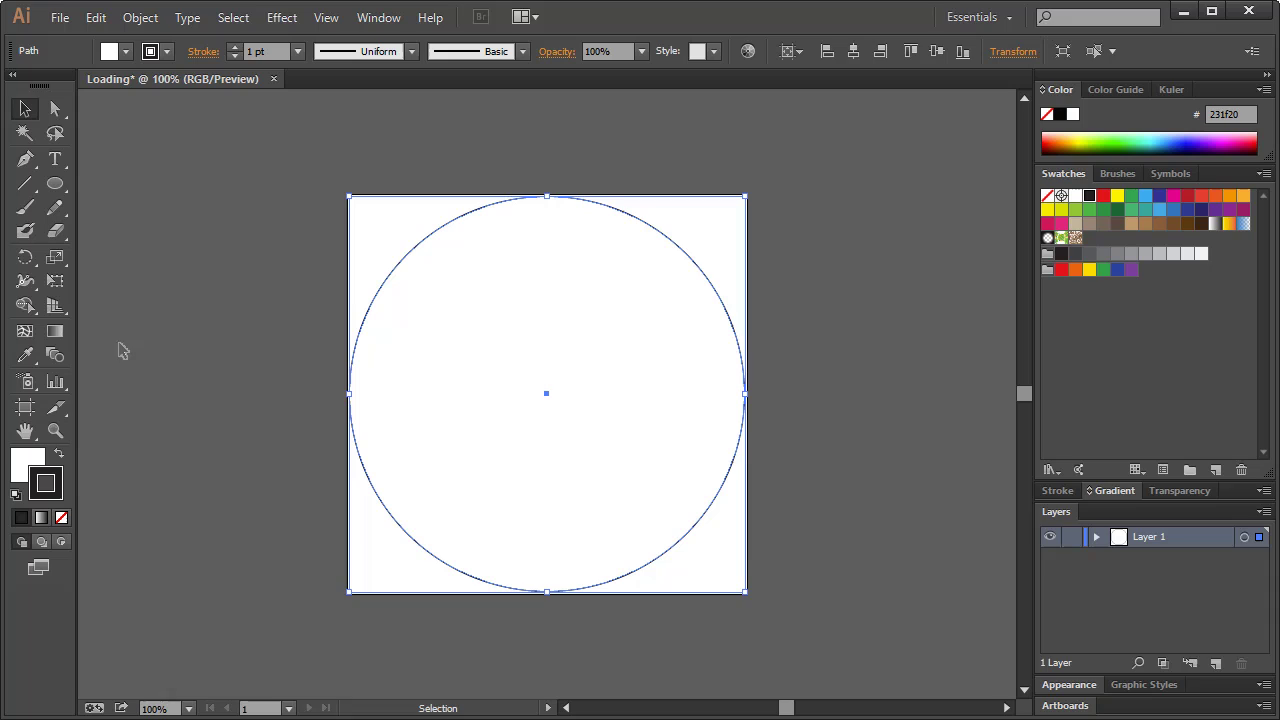
left_click(48, 479)
left_click(389, 27)
left_click(389, 24)
left_click(1047, 197)
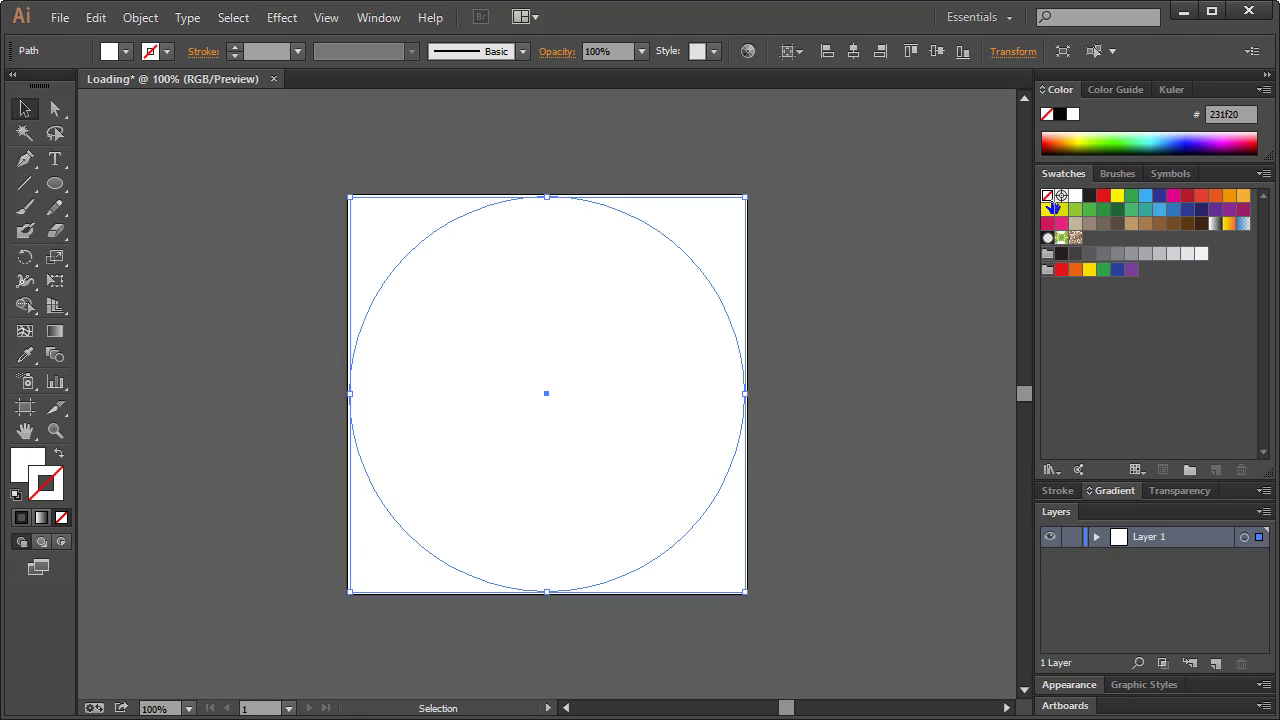
Step: Fill the circle with near-black #212121 and deselect it
left_click(35, 463)
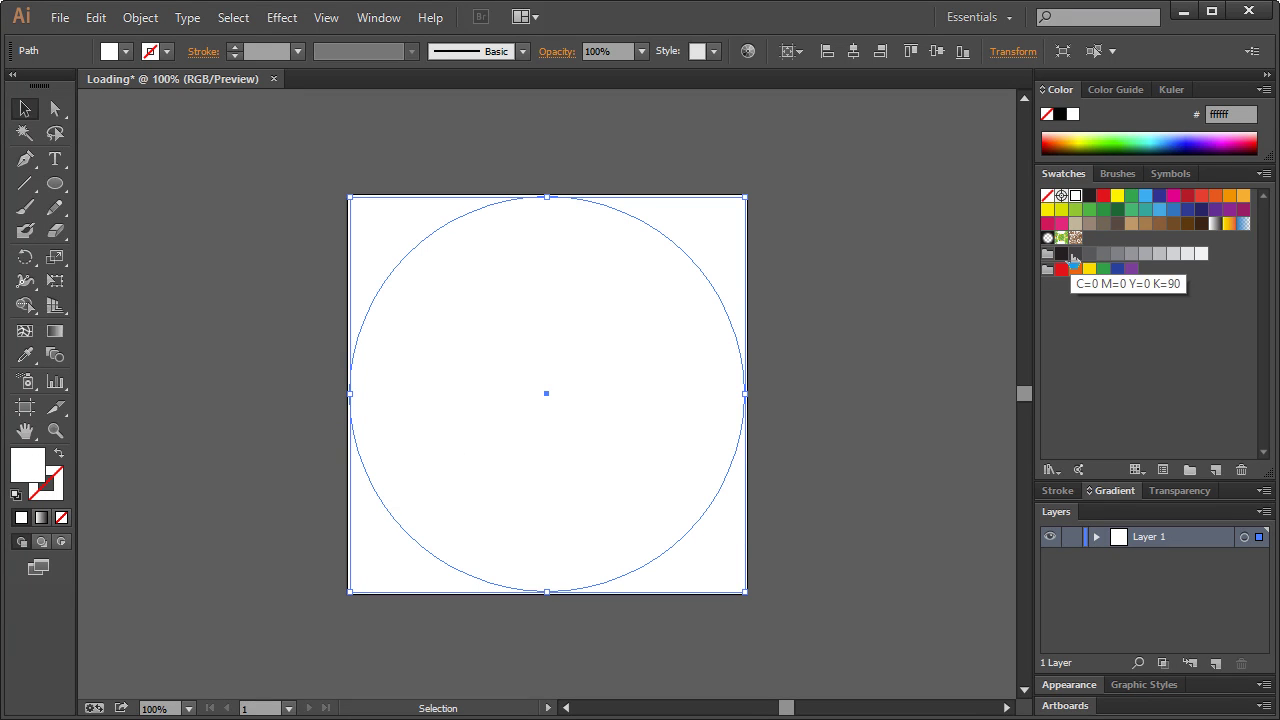
left_click(1062, 256)
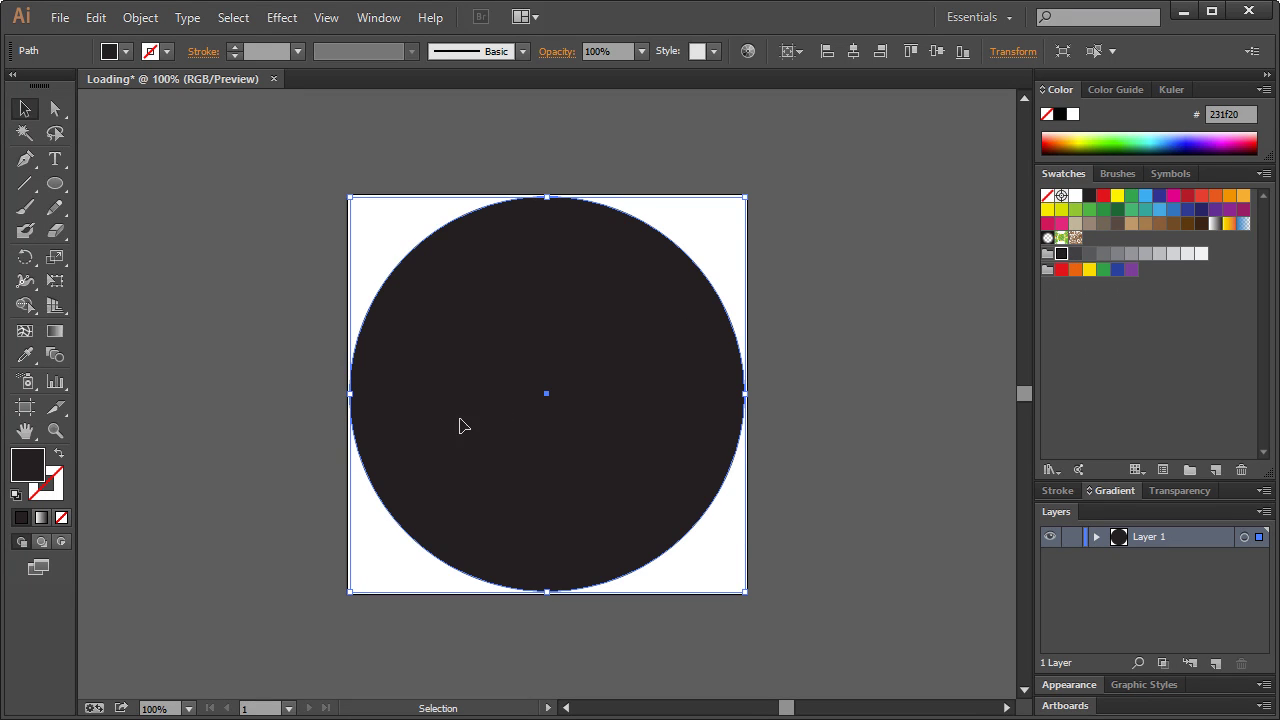
double_click(24, 470)
mouse_move(405, 530)
left_mouse_down()
mouse_move(357, 543)
mouse_move(368, 546)
left_mouse_up()
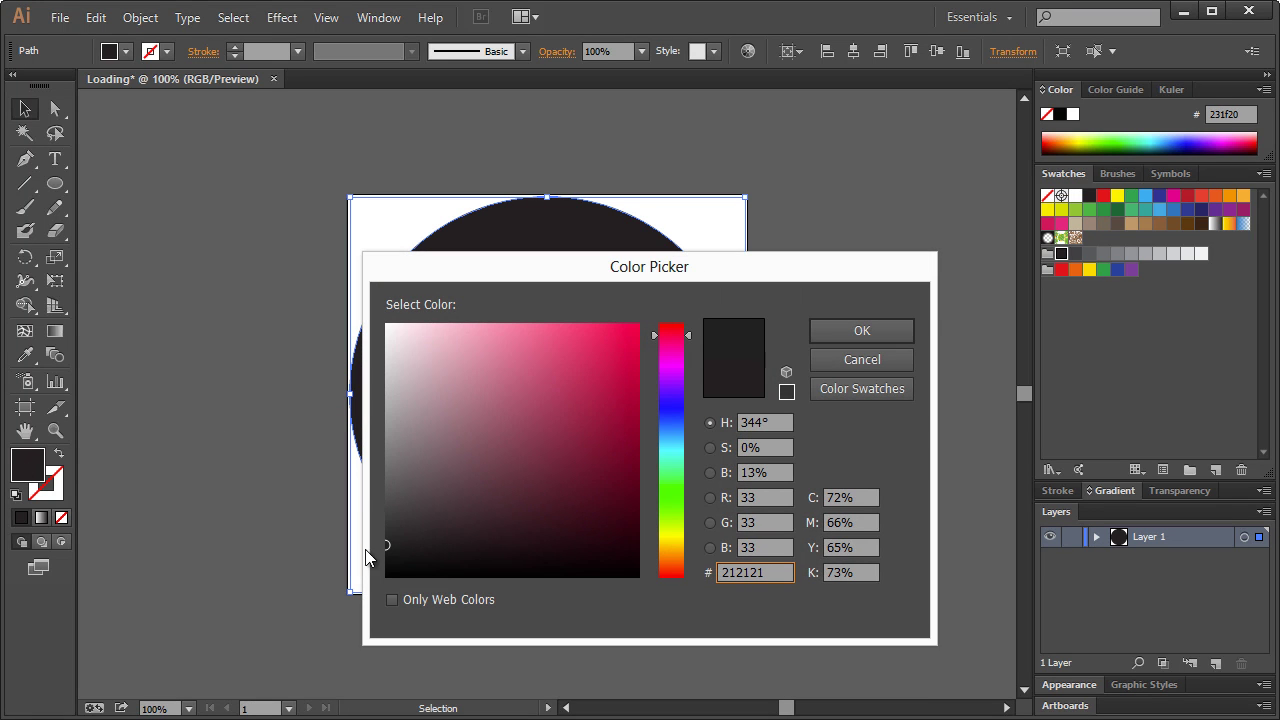
left_click(818, 336)
left_click(854, 220)
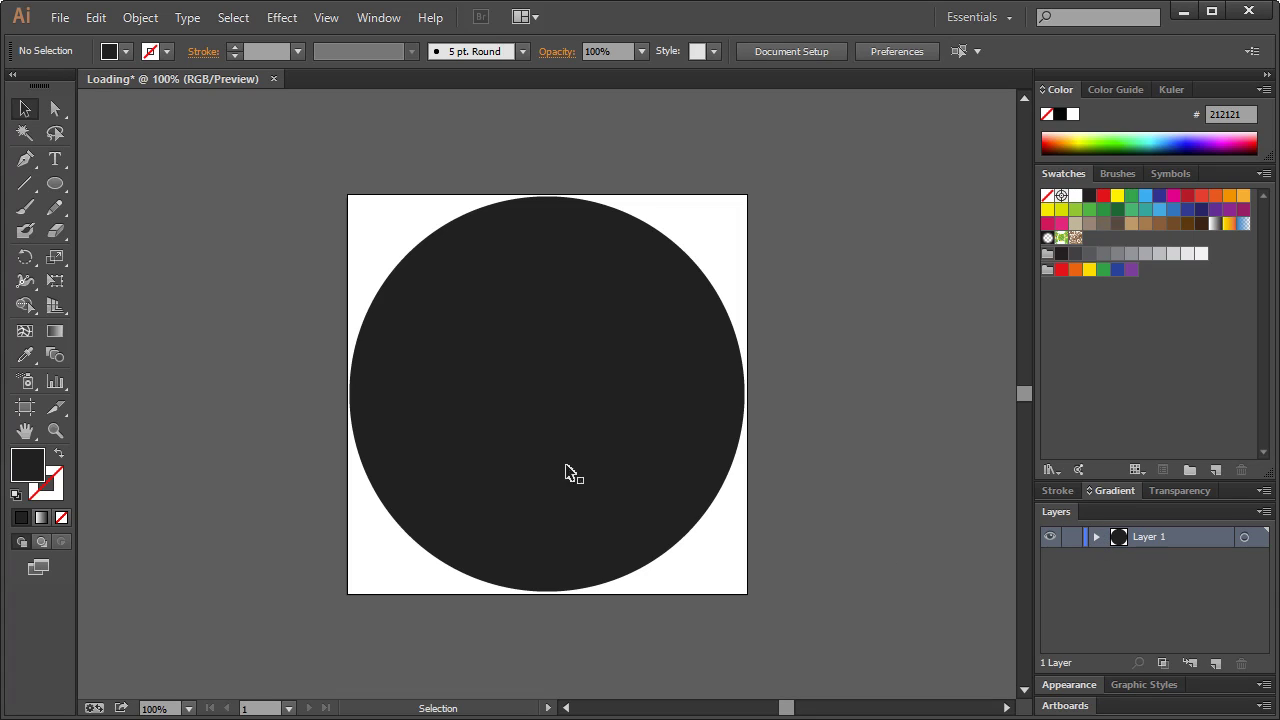
Step: Expand Layer 1 in the Layers panel so the circle's <Path> sits inside it
left_click(1094, 538)
left_click(1188, 561)
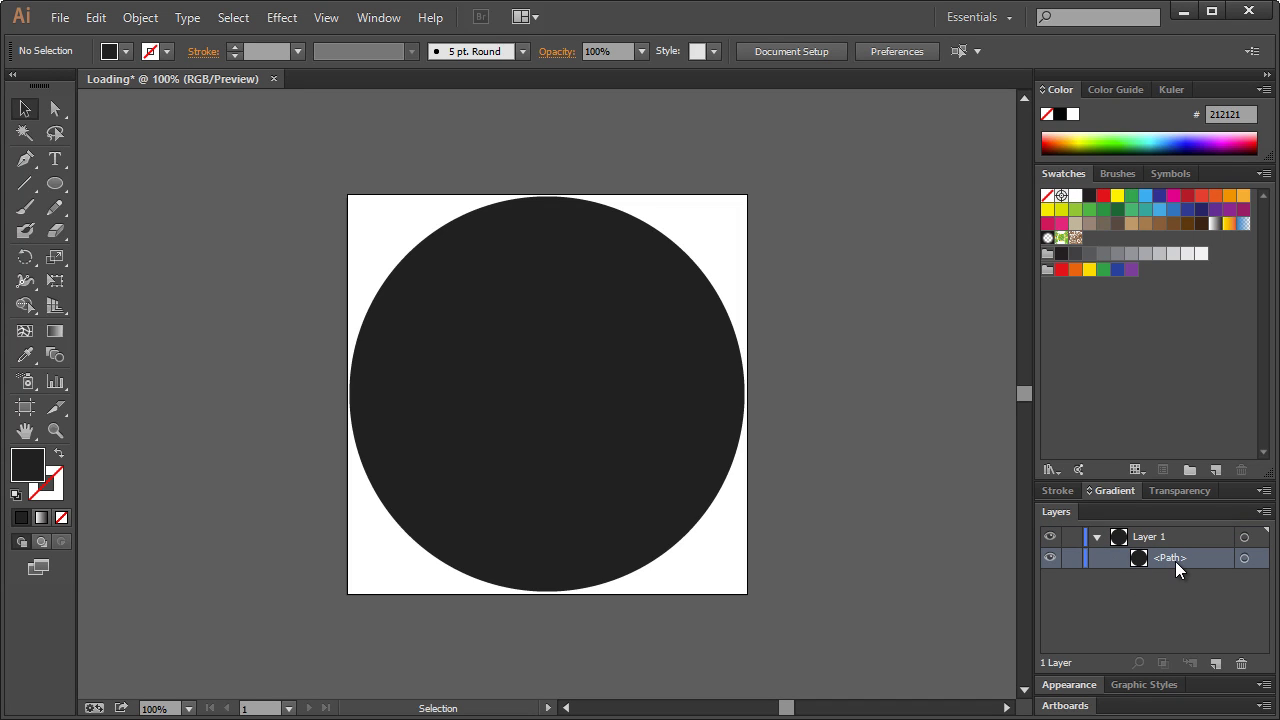
left_click(1174, 536)
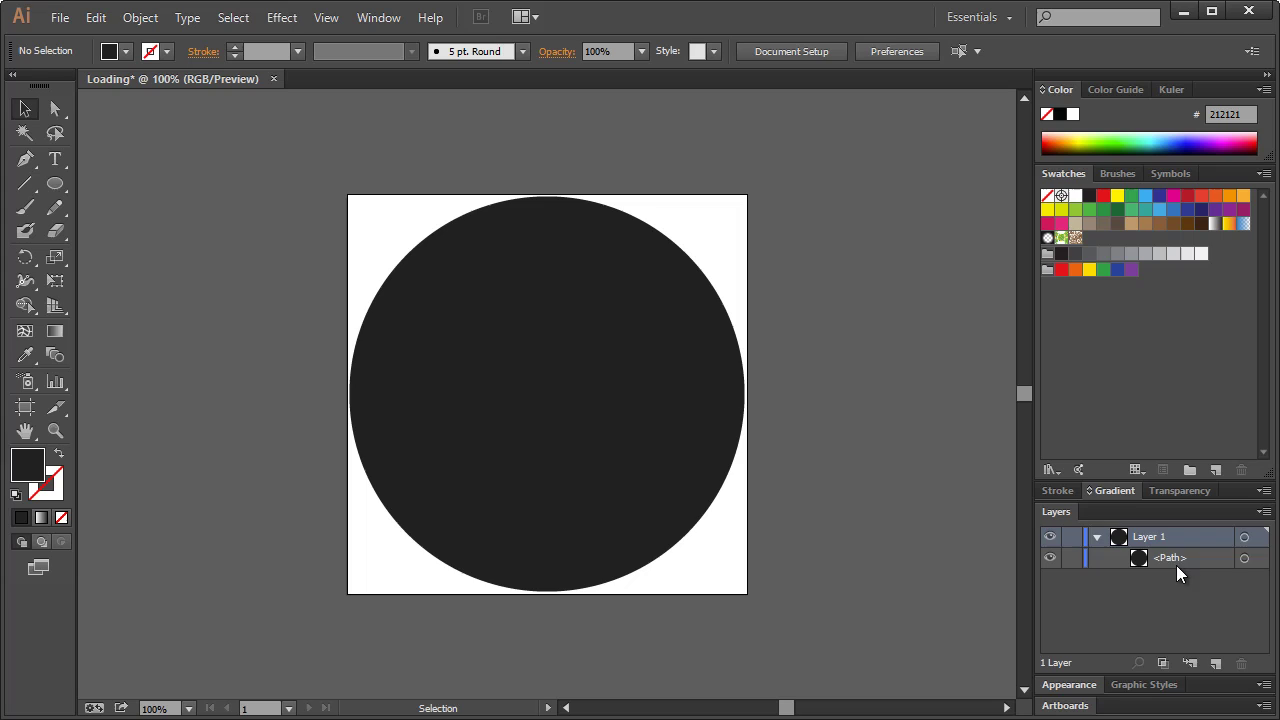
left_click_drag(1180, 560, 1158, 541)
Step: Rename Layer 1 to 'container'
double_click(1152, 537)
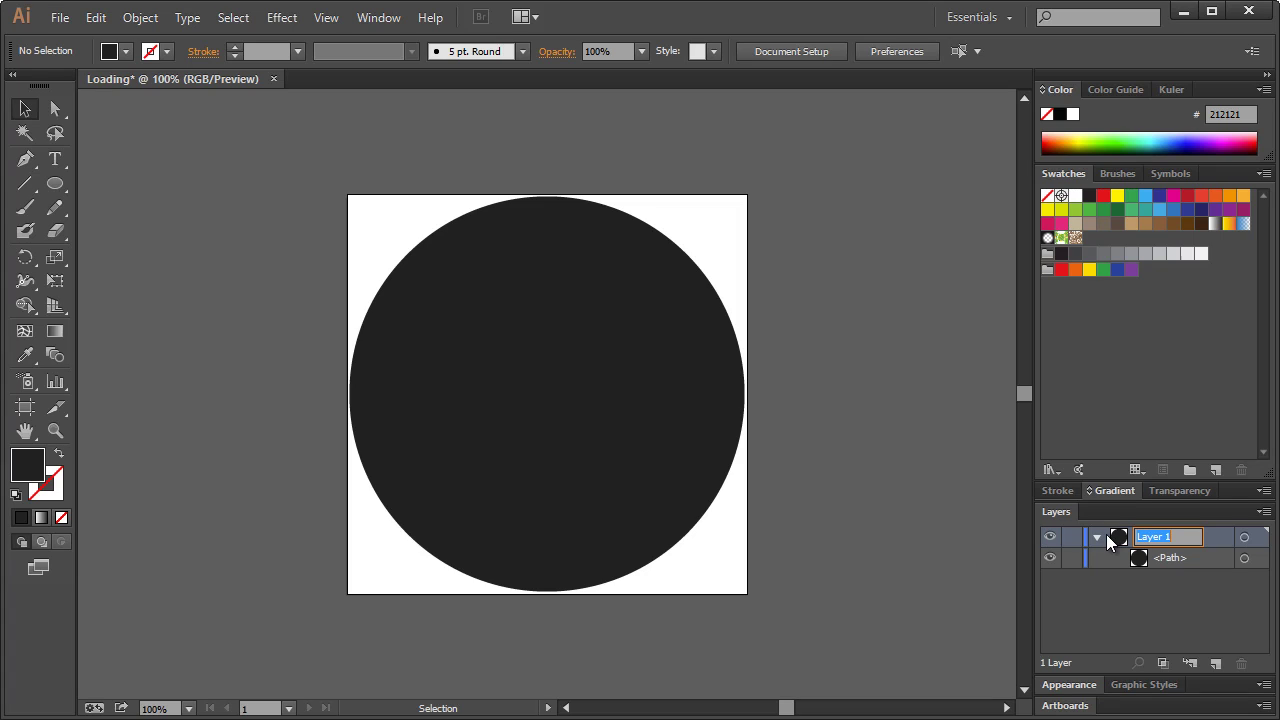
type("container")
key("Return")
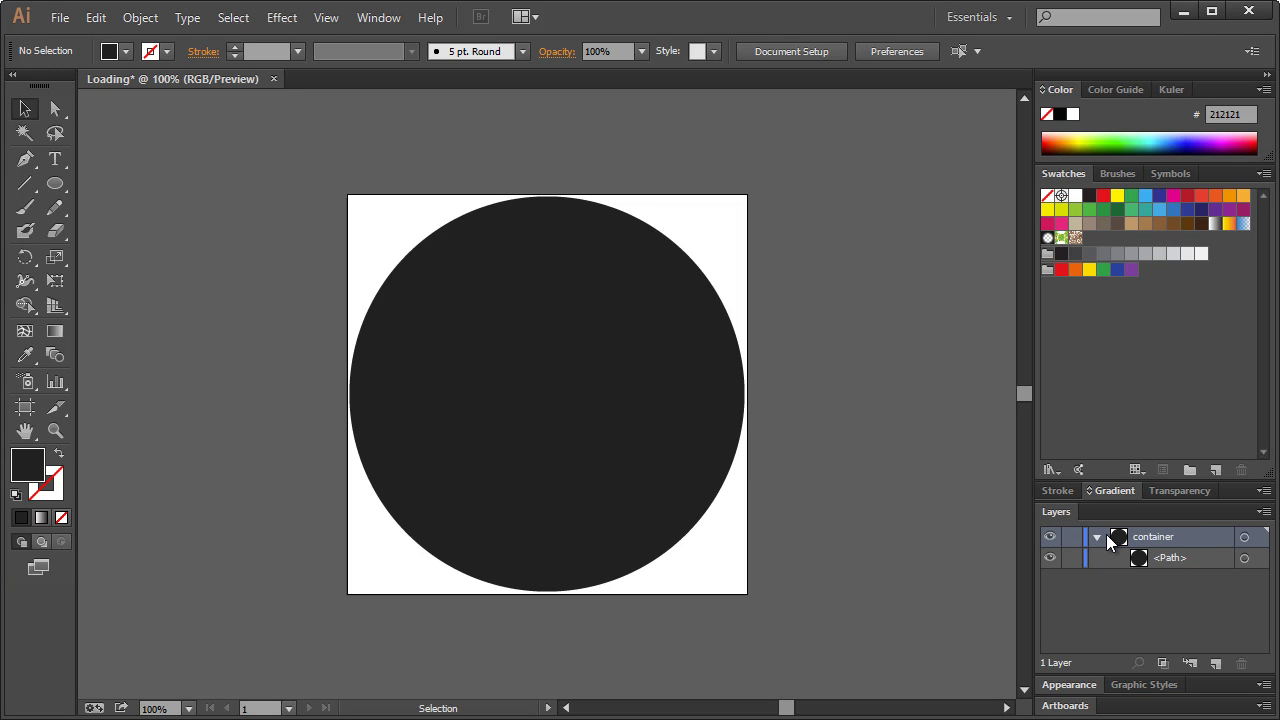
Step: Add a new layer from the Layers panel menu
left_click(1263, 512)
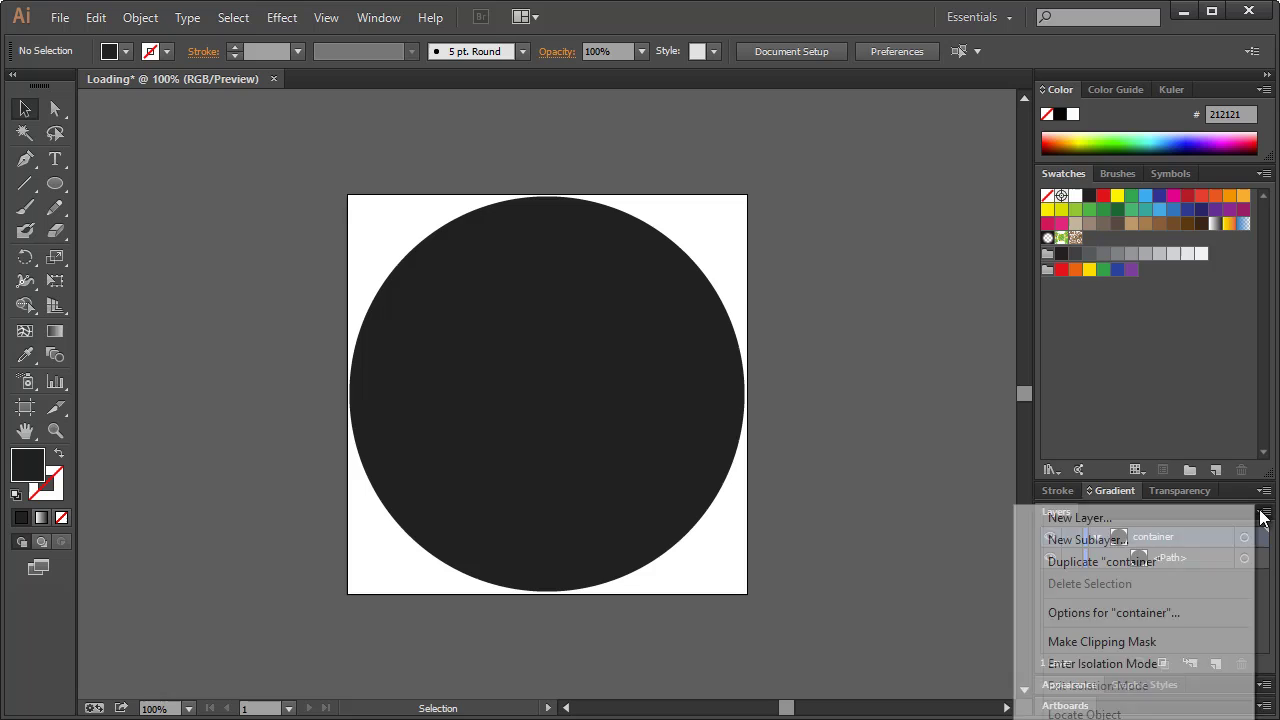
left_click(1151, 517)
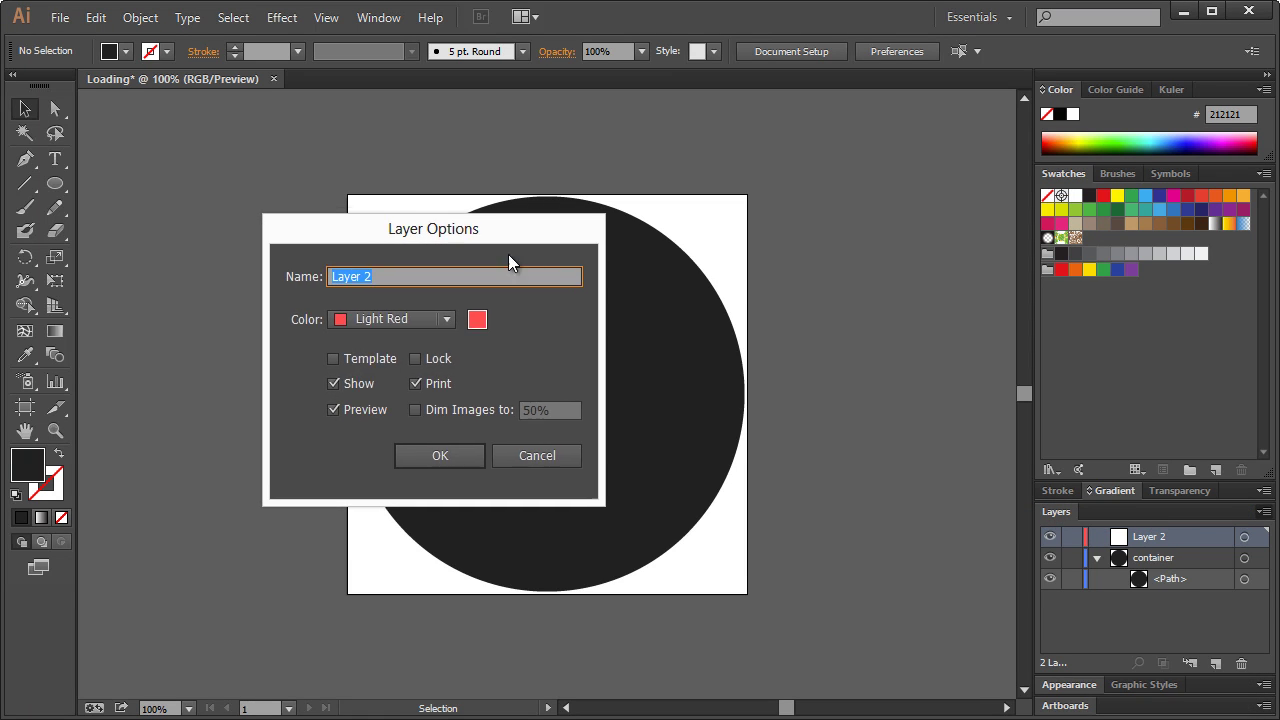
left_click_drag(457, 225, 660, 319)
Step: Name the new layer 'dots' and paste a copy of the dark circle in front
type("dots")
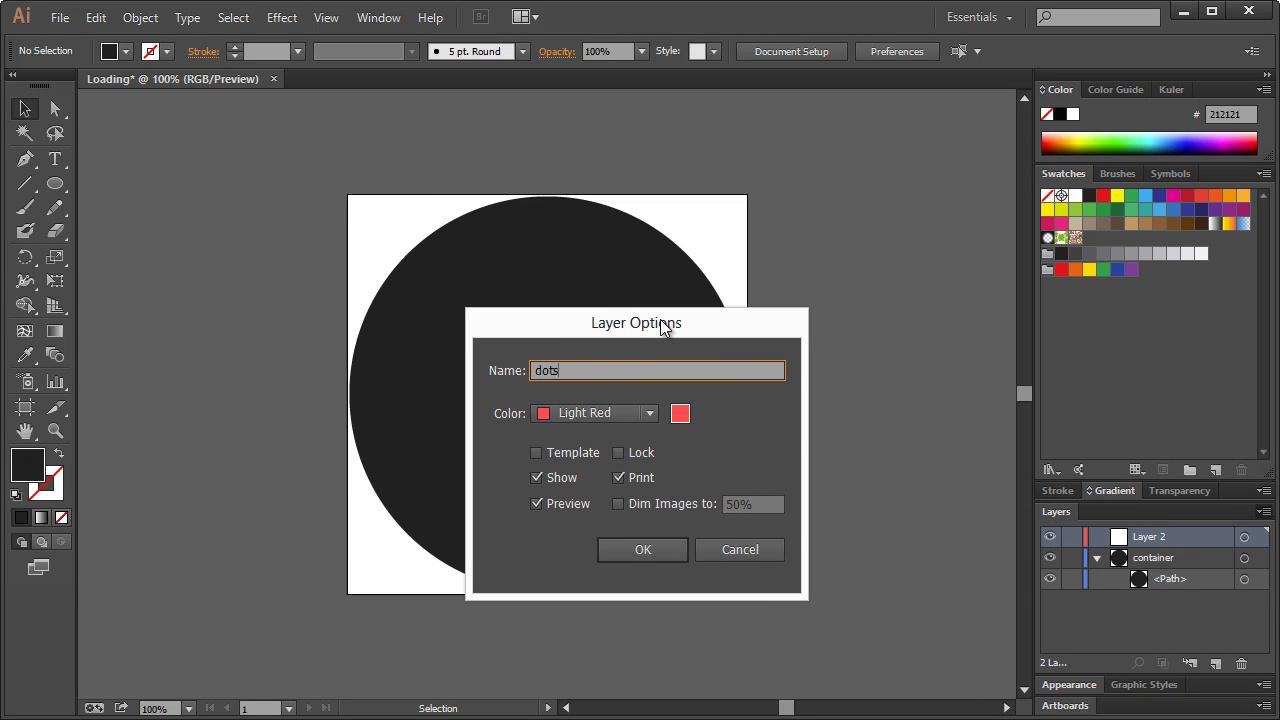
left_click(630, 546)
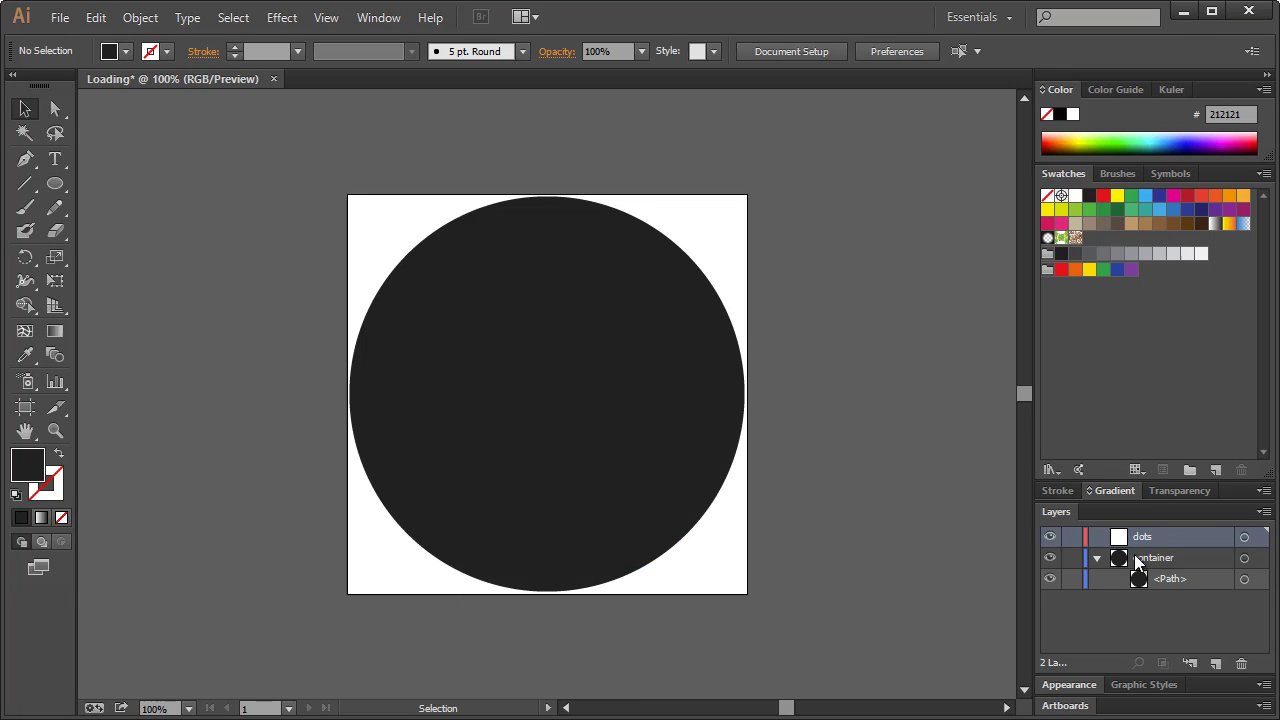
left_click(1243, 579)
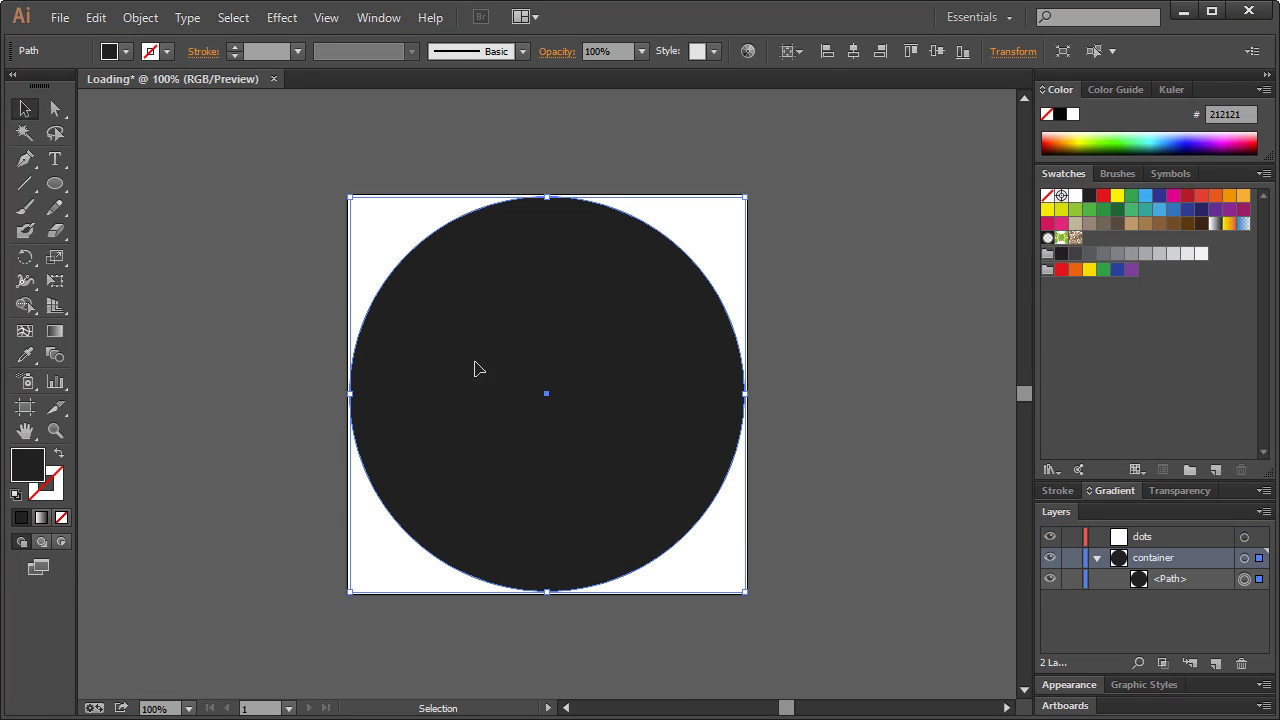
key("ctrl+c")
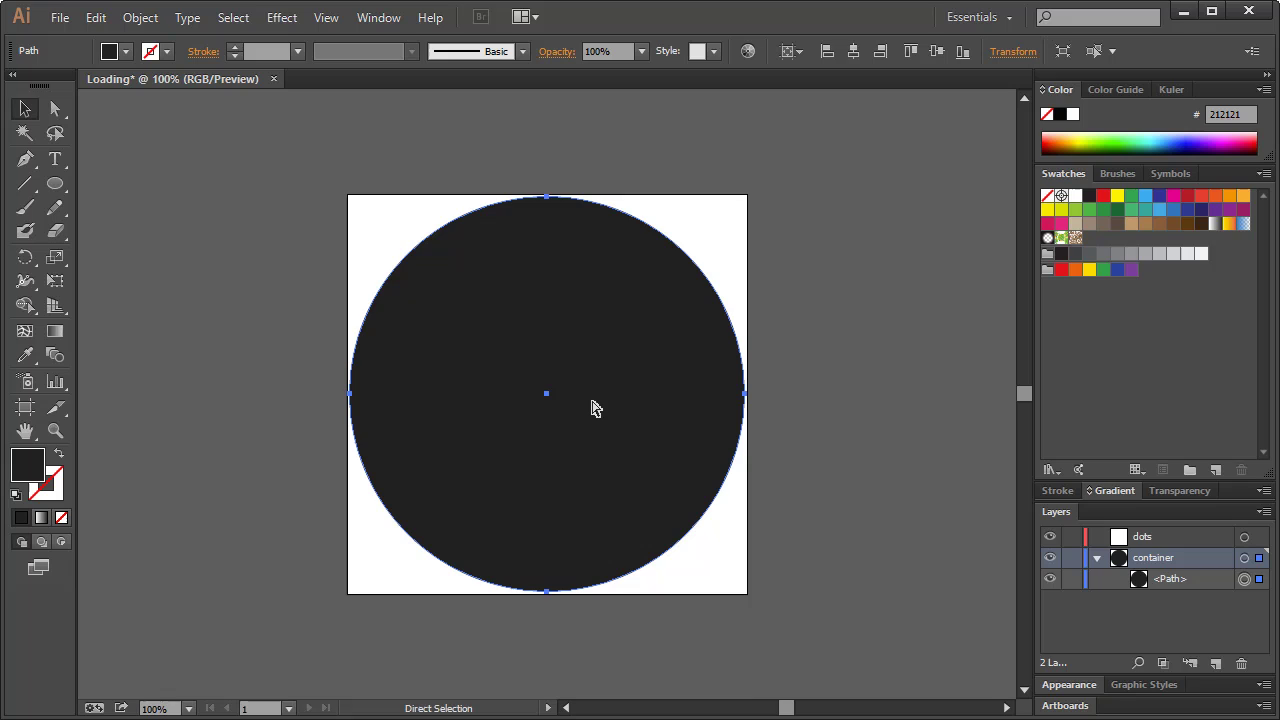
key("ctrl+f")
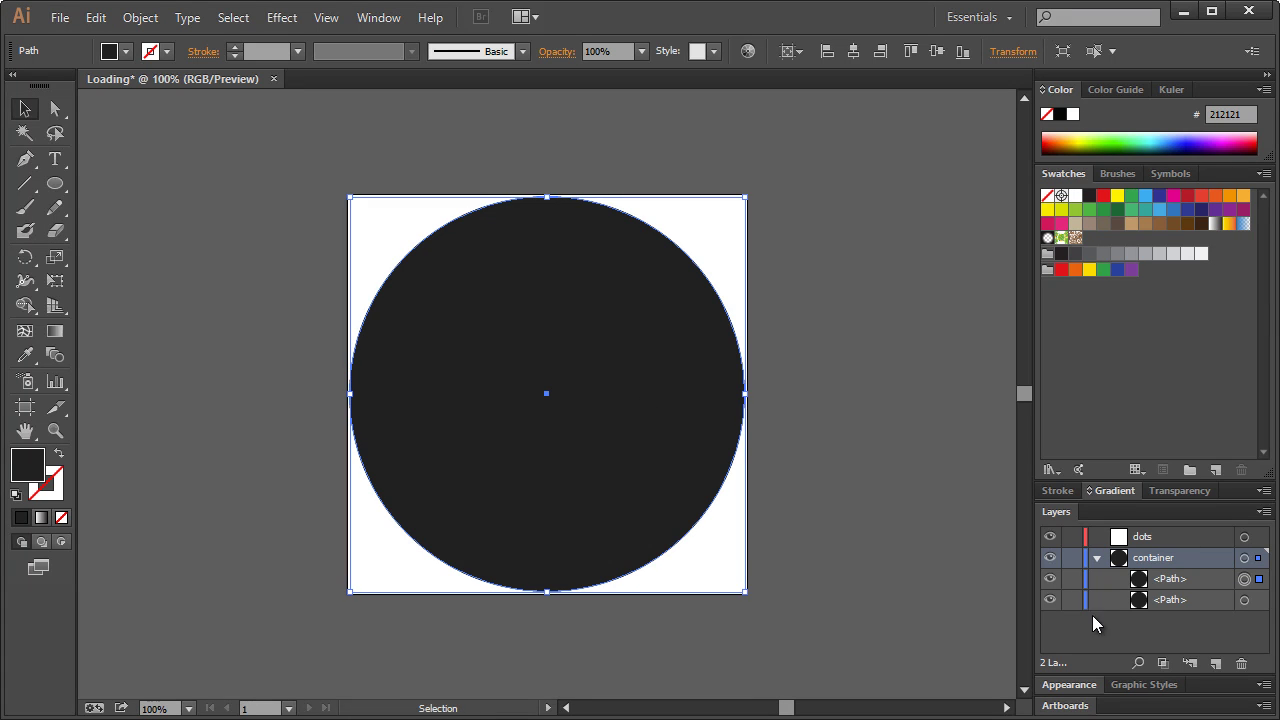
Step: Move the circle copy onto the dots layer and scale it down around its centre
left_click_drag(1180, 582, 1150, 538)
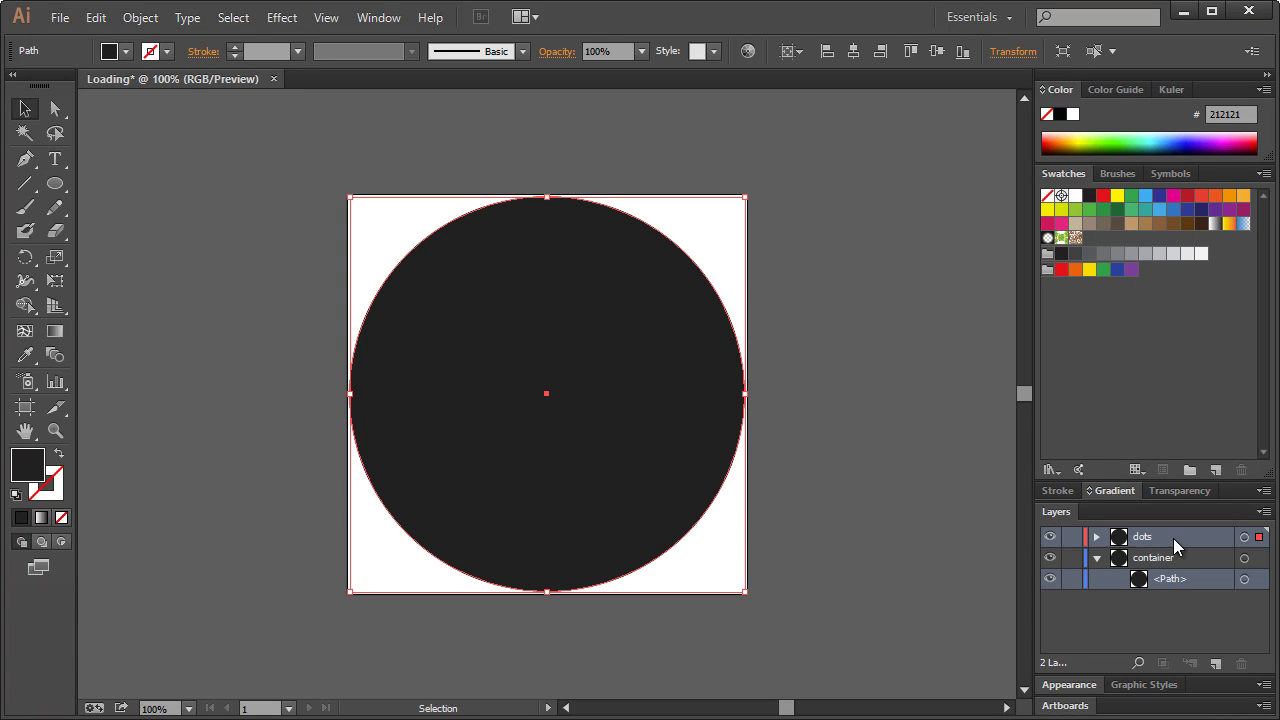
left_click(1097, 537)
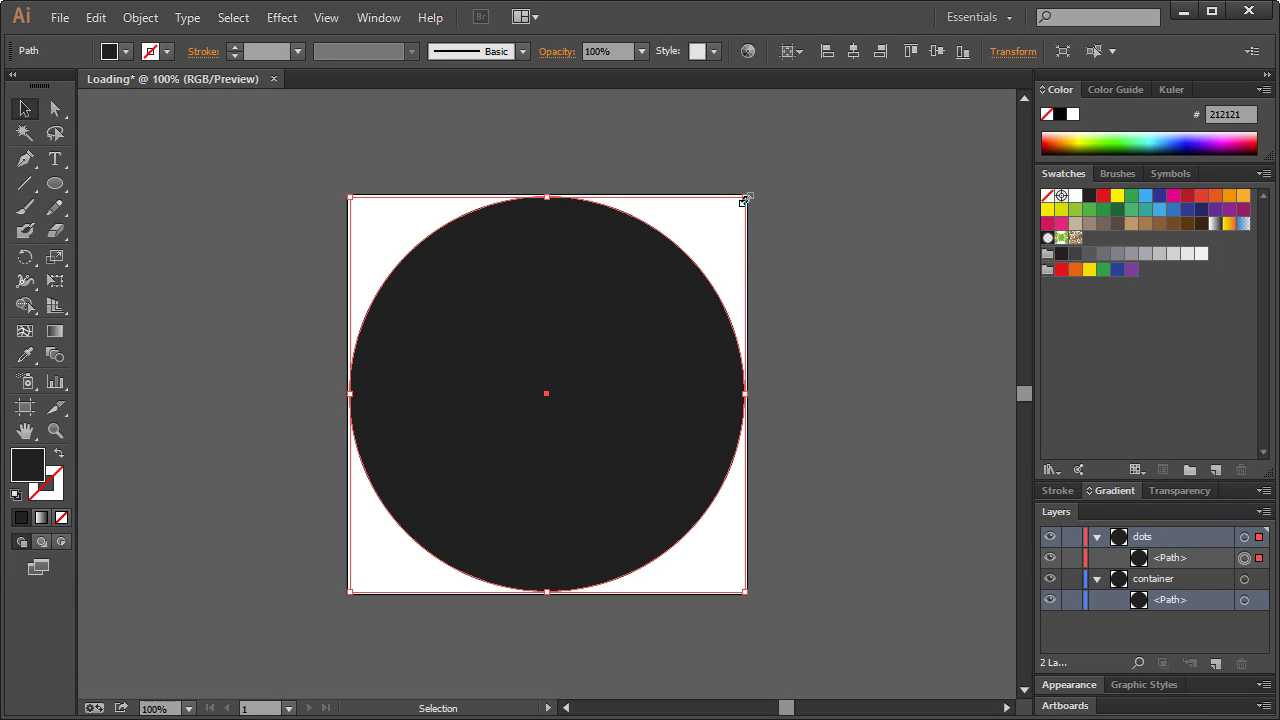
left_click_drag(743, 201, 699, 231)
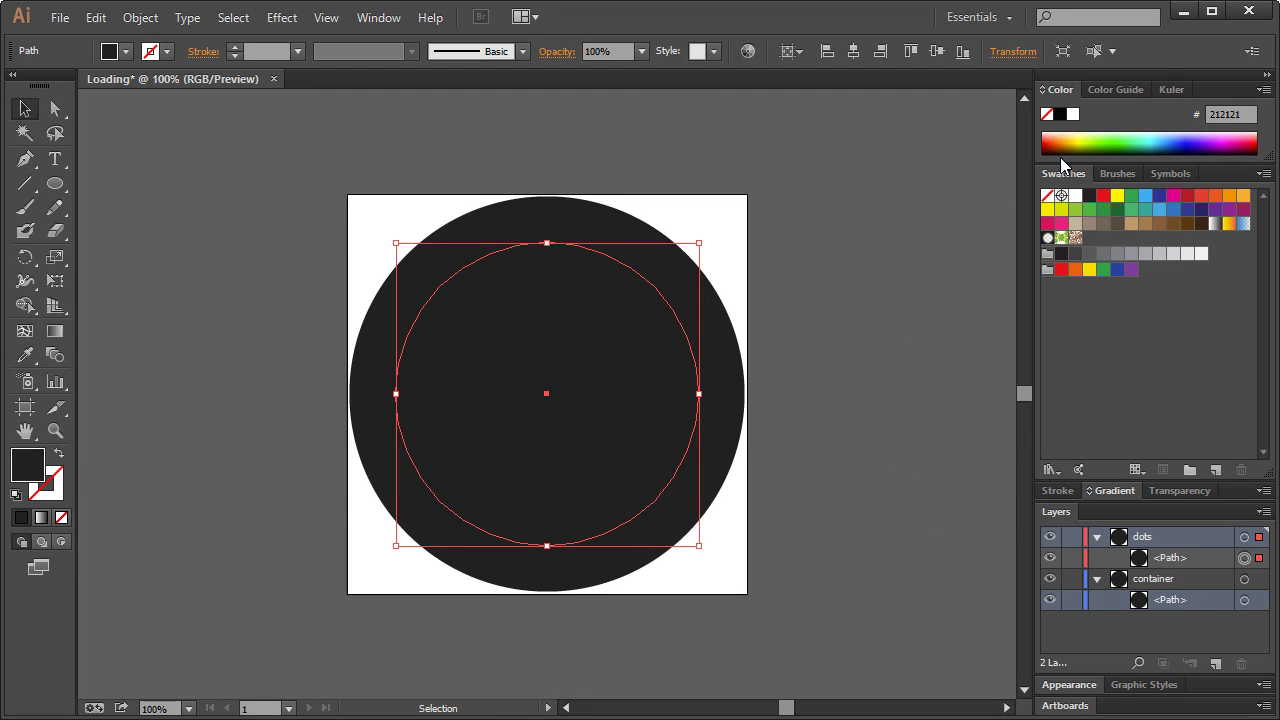
Step: Give the smaller circle no fill and a 35 pt #27aae1 light-blue stroke
left_click(1047, 196)
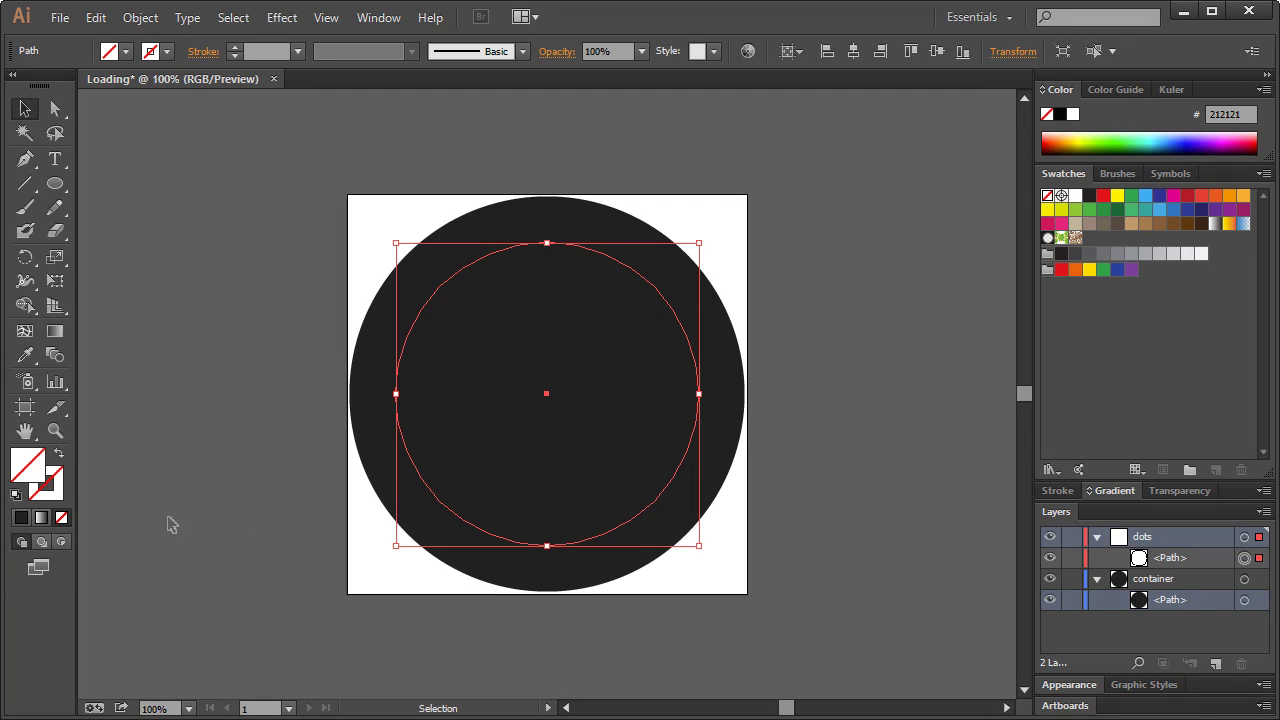
left_click(54, 494)
left_click(1159, 209)
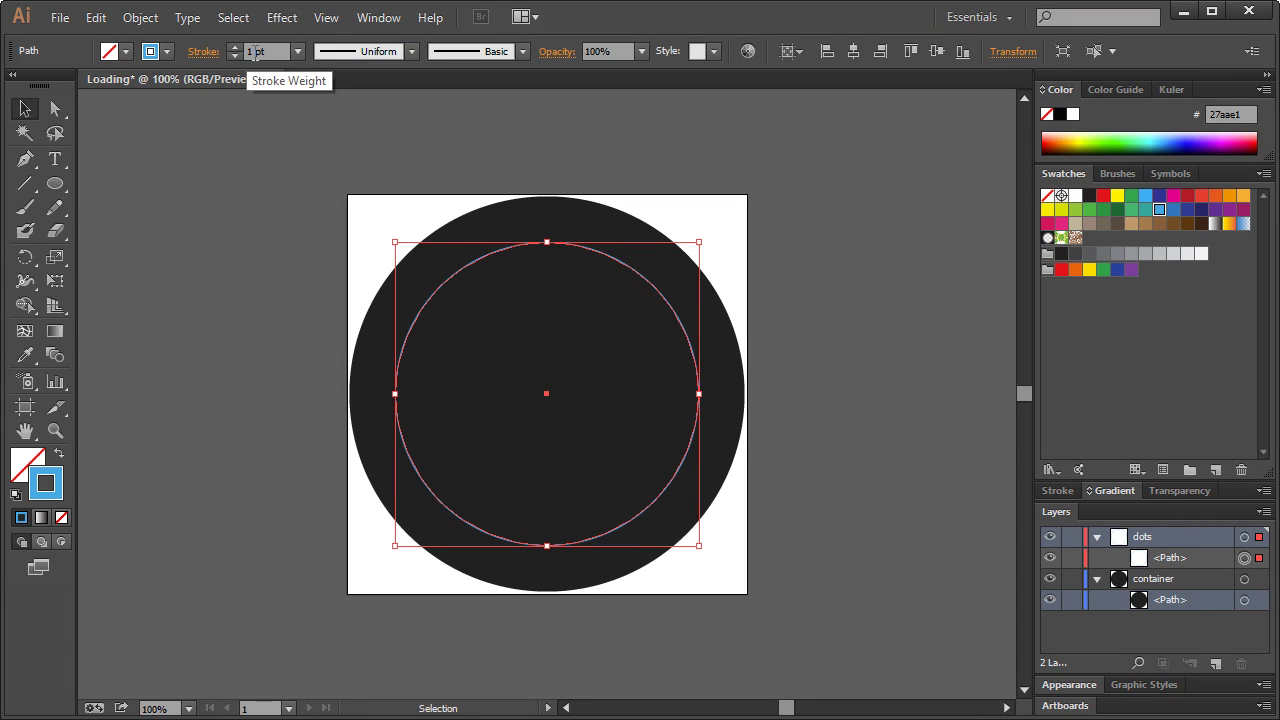
left_click(235, 47)
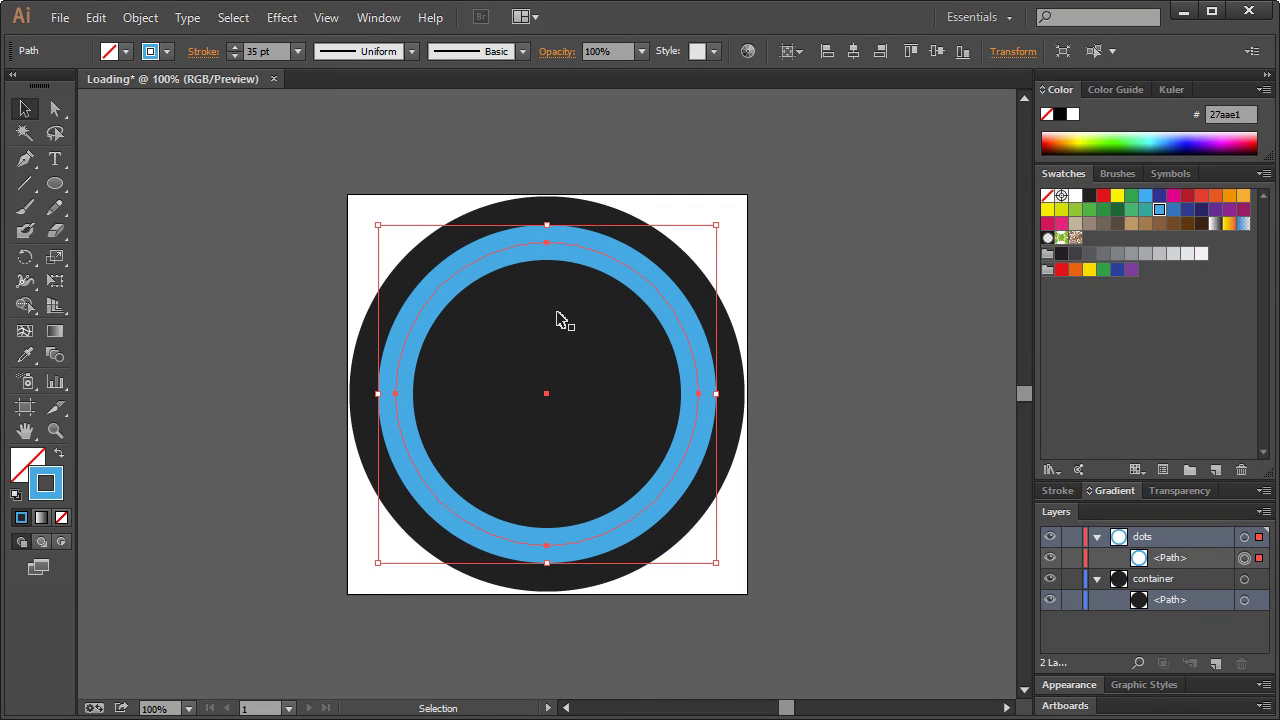
left_click(472, 265)
Step: Make the ring's stroke dashed with round caps, 0 pt dash and 100 pt gap
left_click(205, 52)
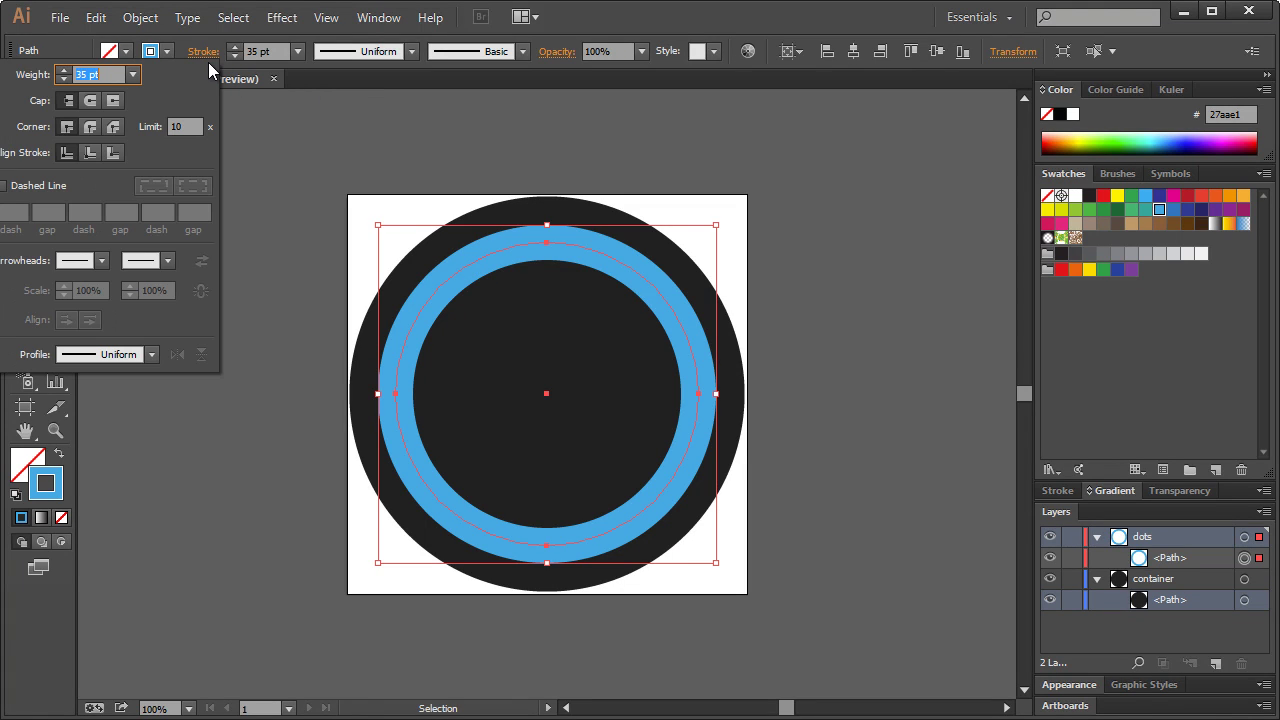
left_click(41, 186)
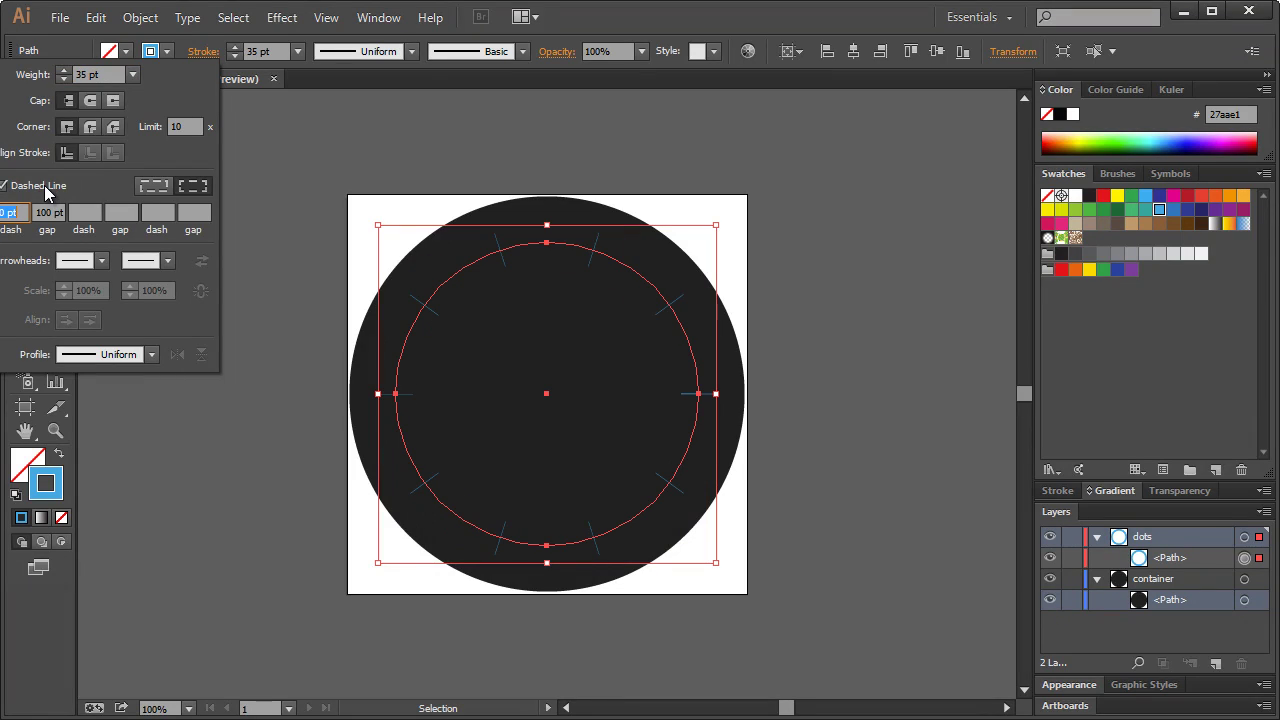
left_click(92, 101)
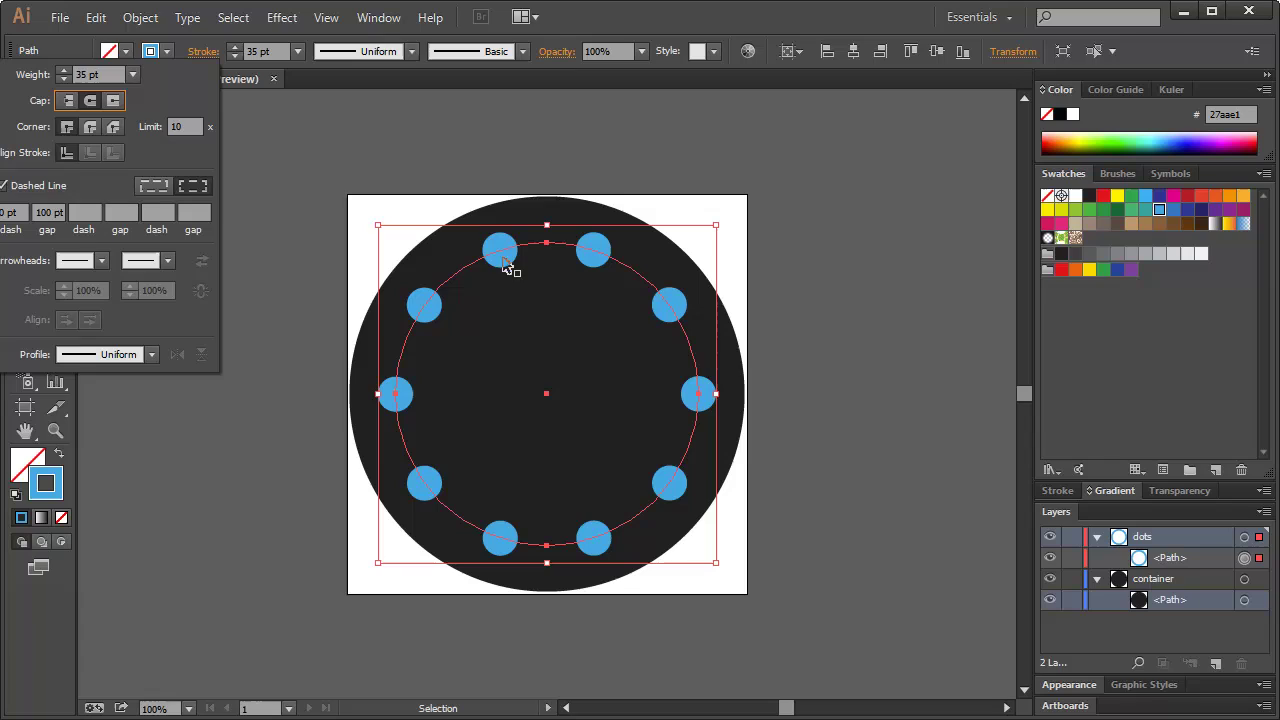
left_click_drag(22, 208, 7, 207)
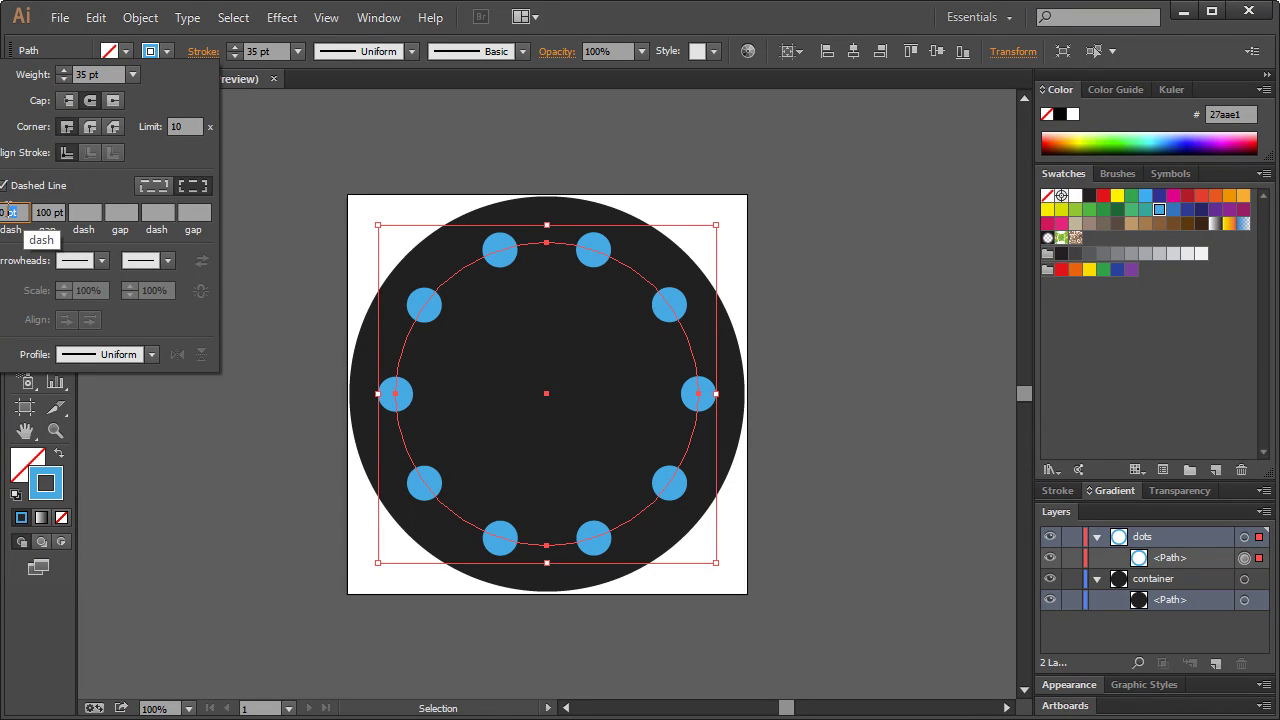
left_click(52, 213)
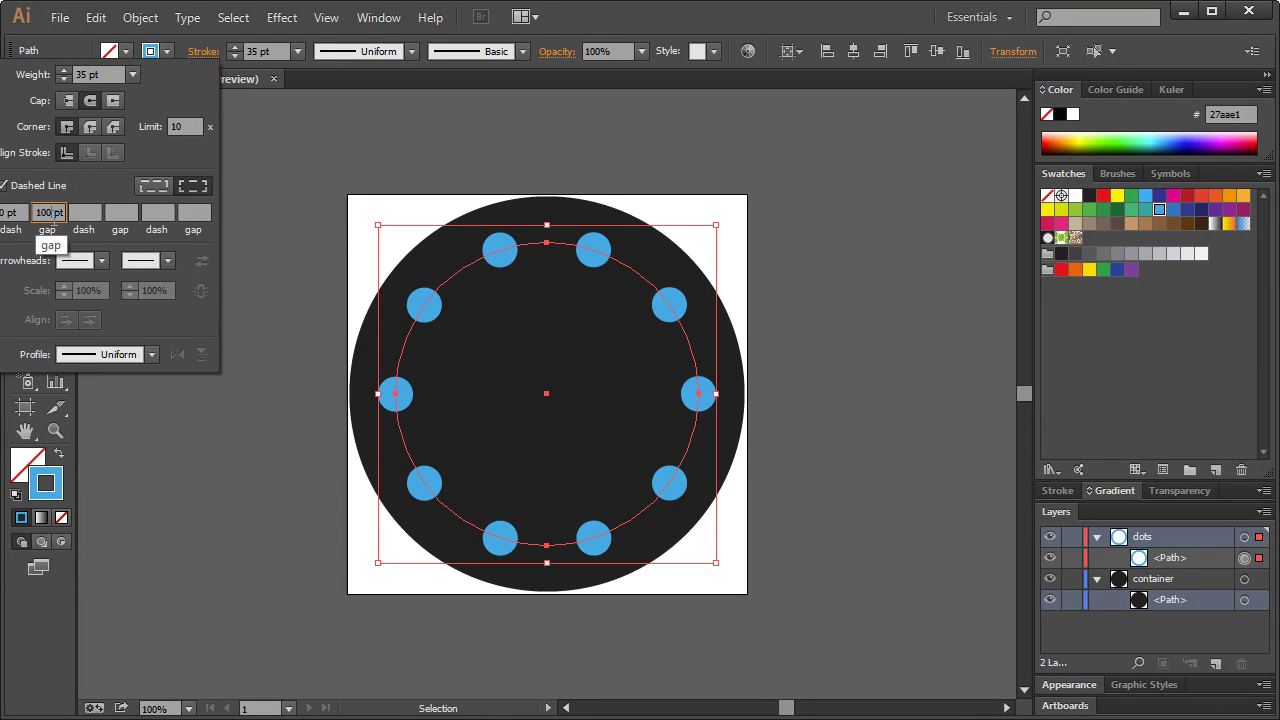
left_click(134, 423)
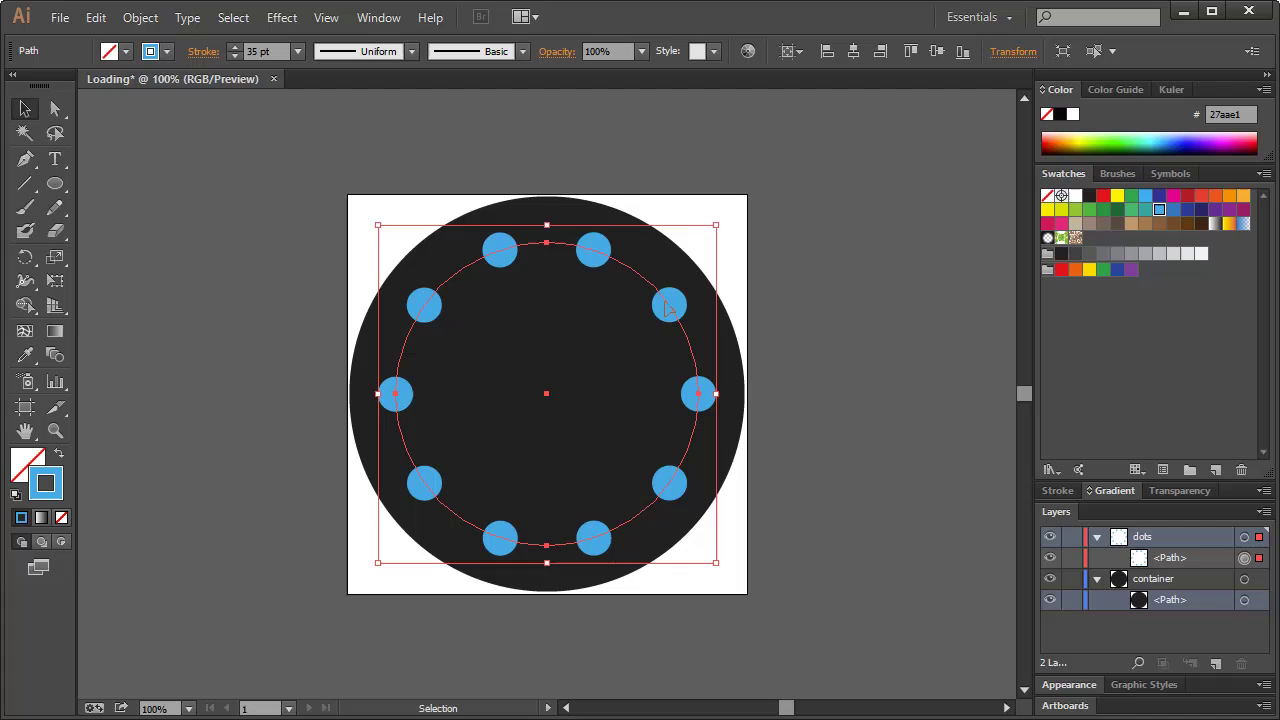
Step: Outline the dotted stroke and release the compound path into separate dot paths
left_click(136, 19)
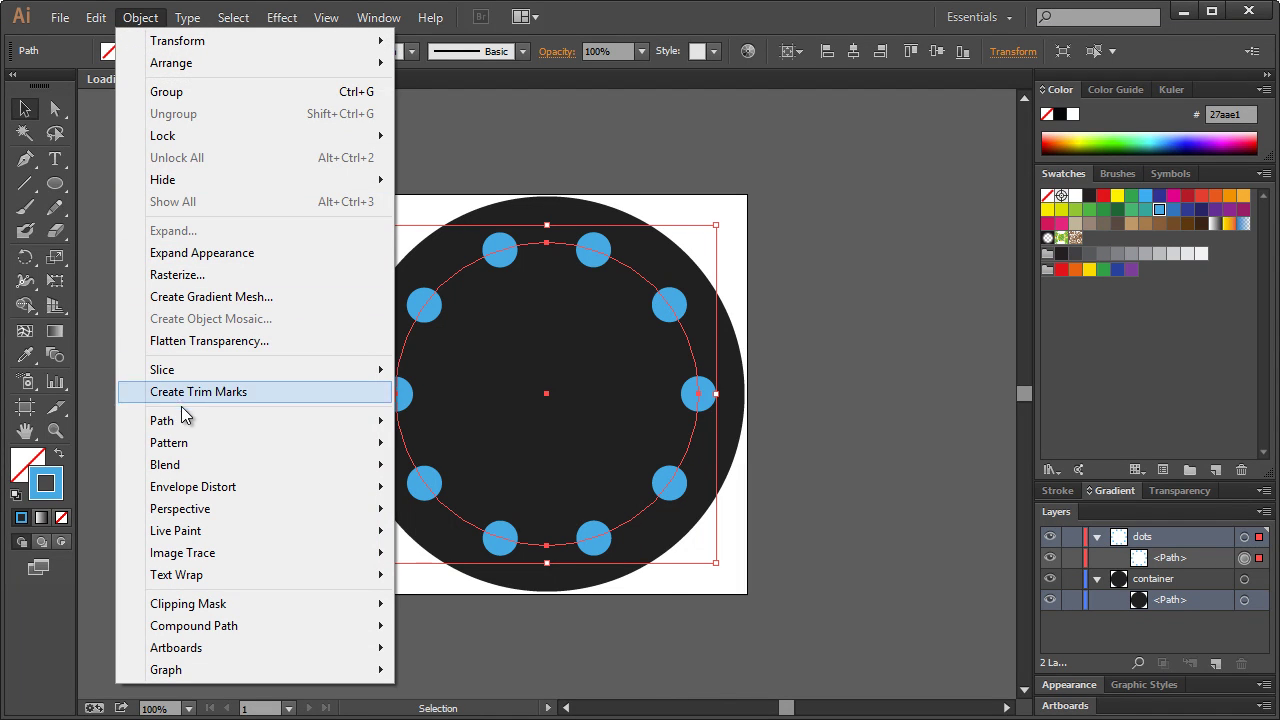
mouse_move(183, 420)
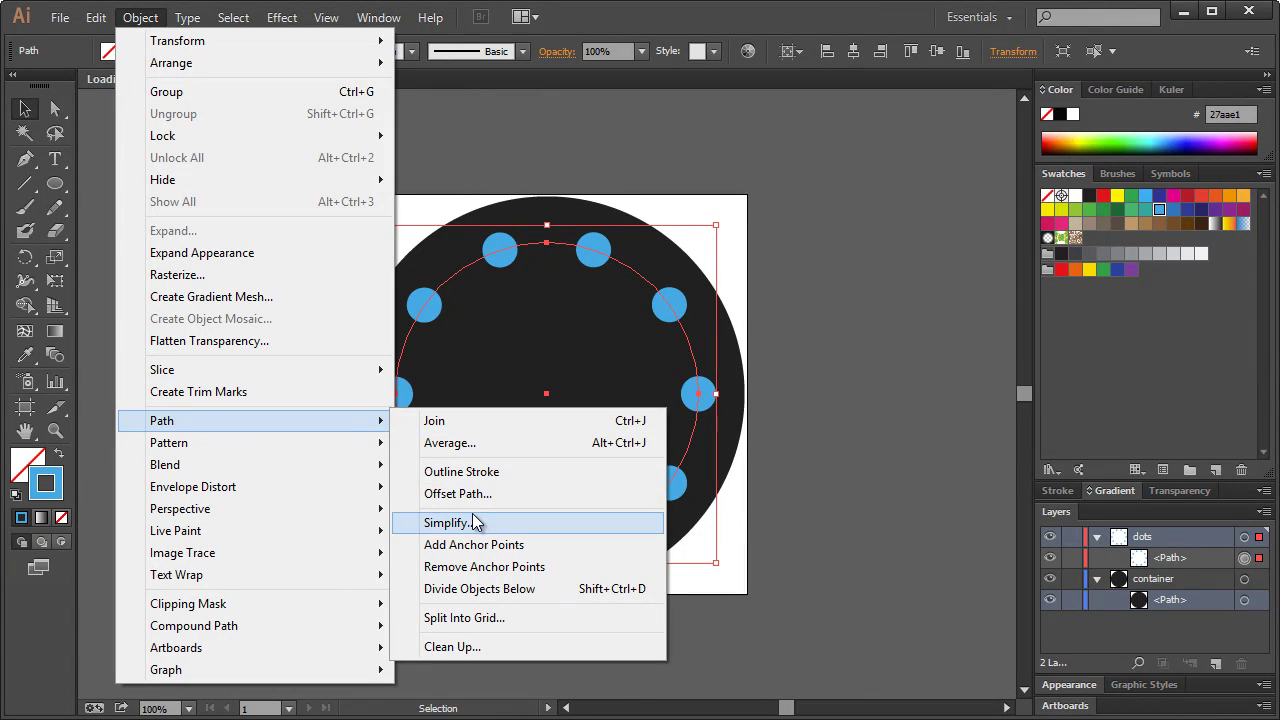
left_click(450, 472)
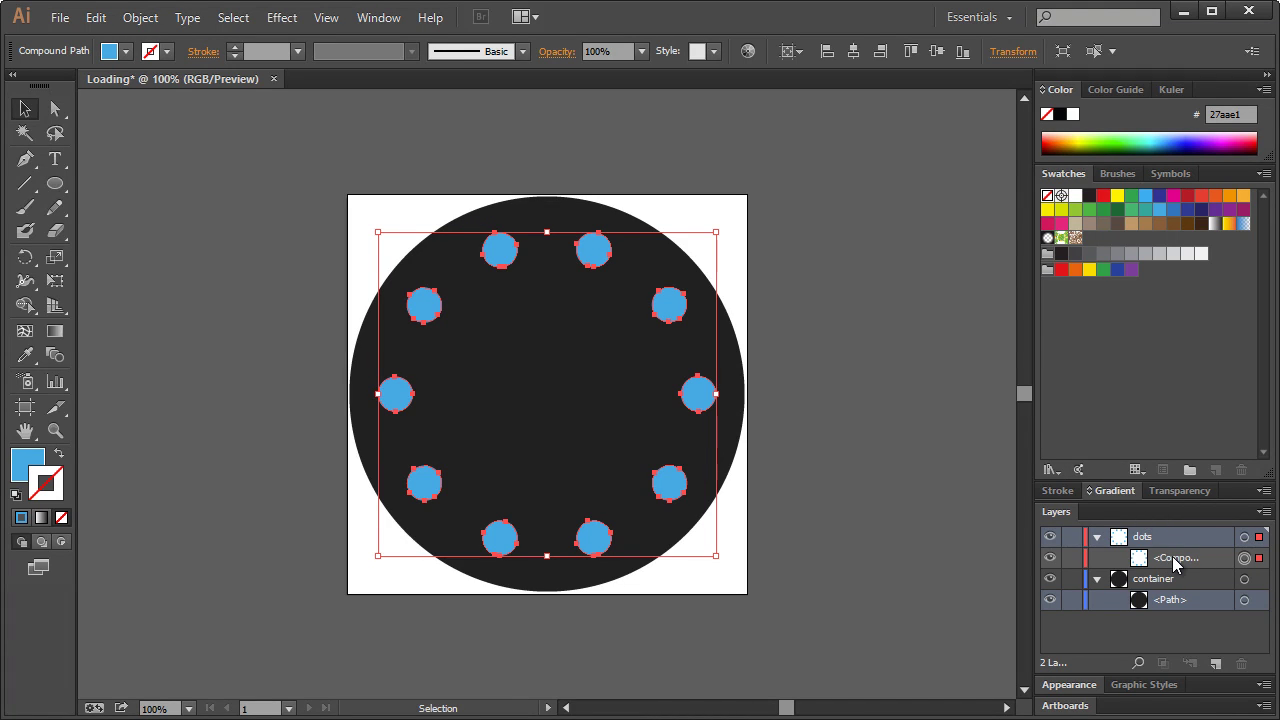
right_click(592, 250)
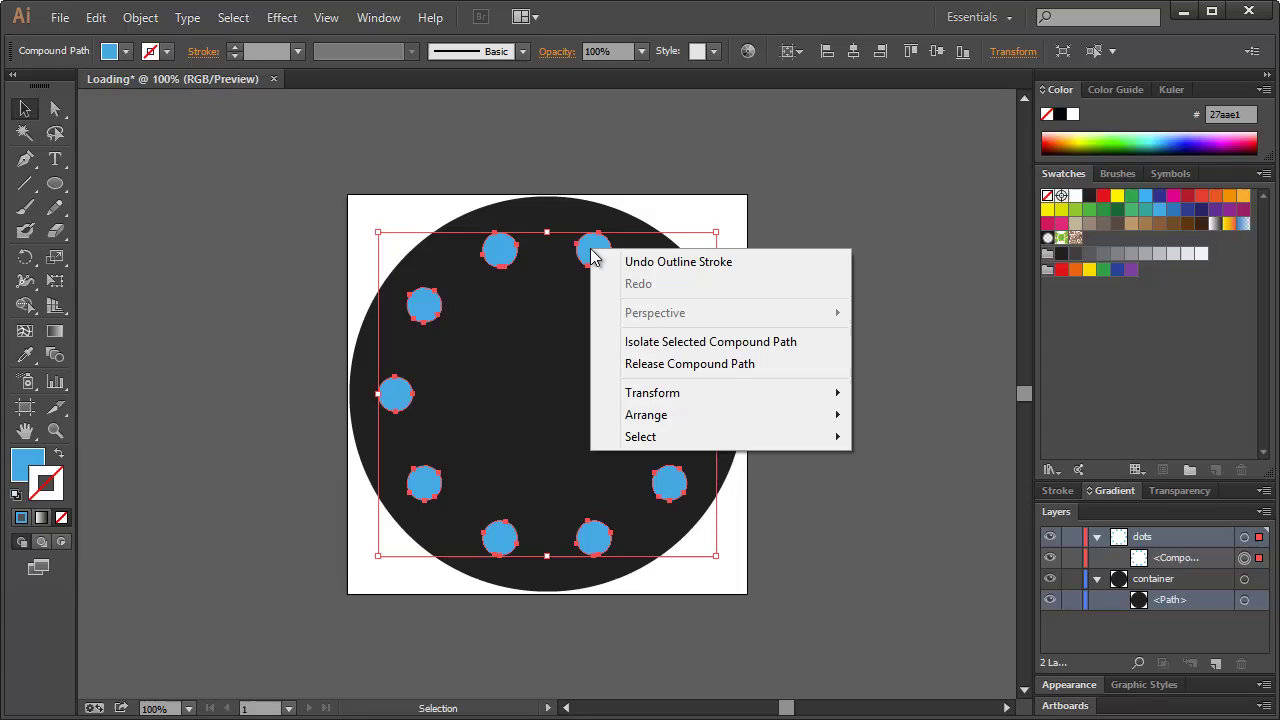
left_click(645, 365)
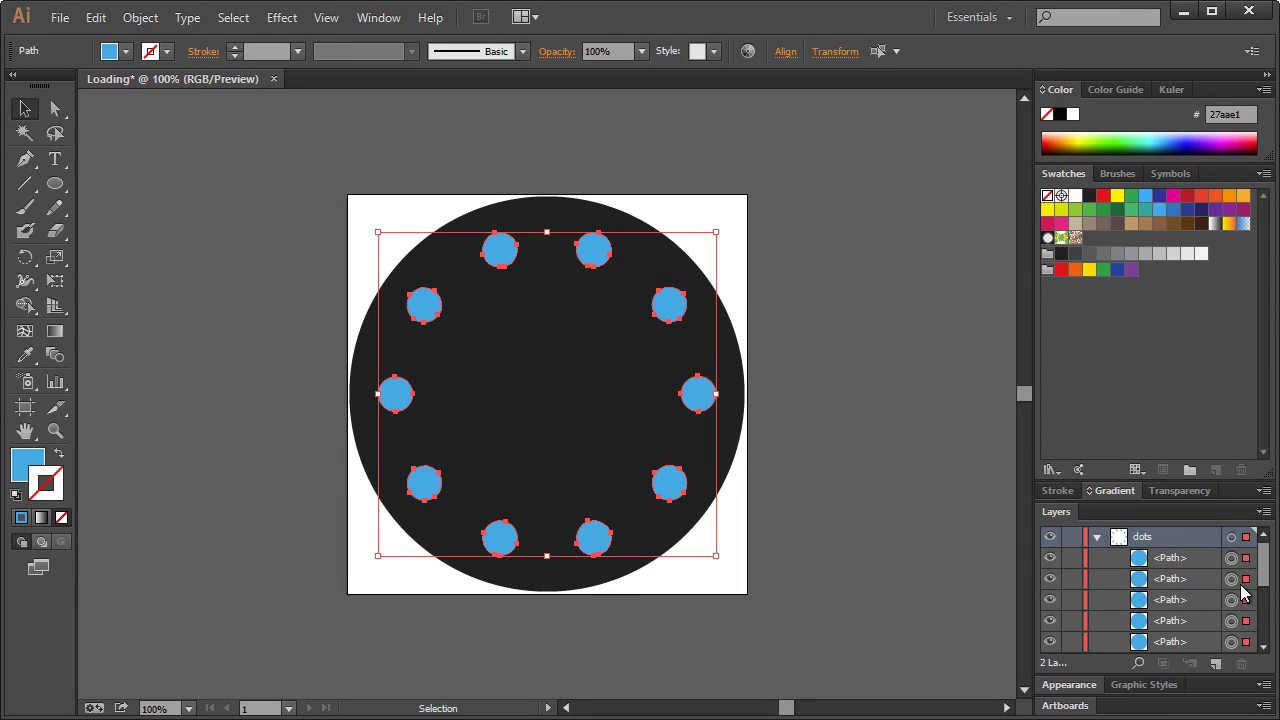
Step: Check the individual dot paths in the Layers panel, then collapse the dots layer
left_click_drag(1262, 568, 1261, 612)
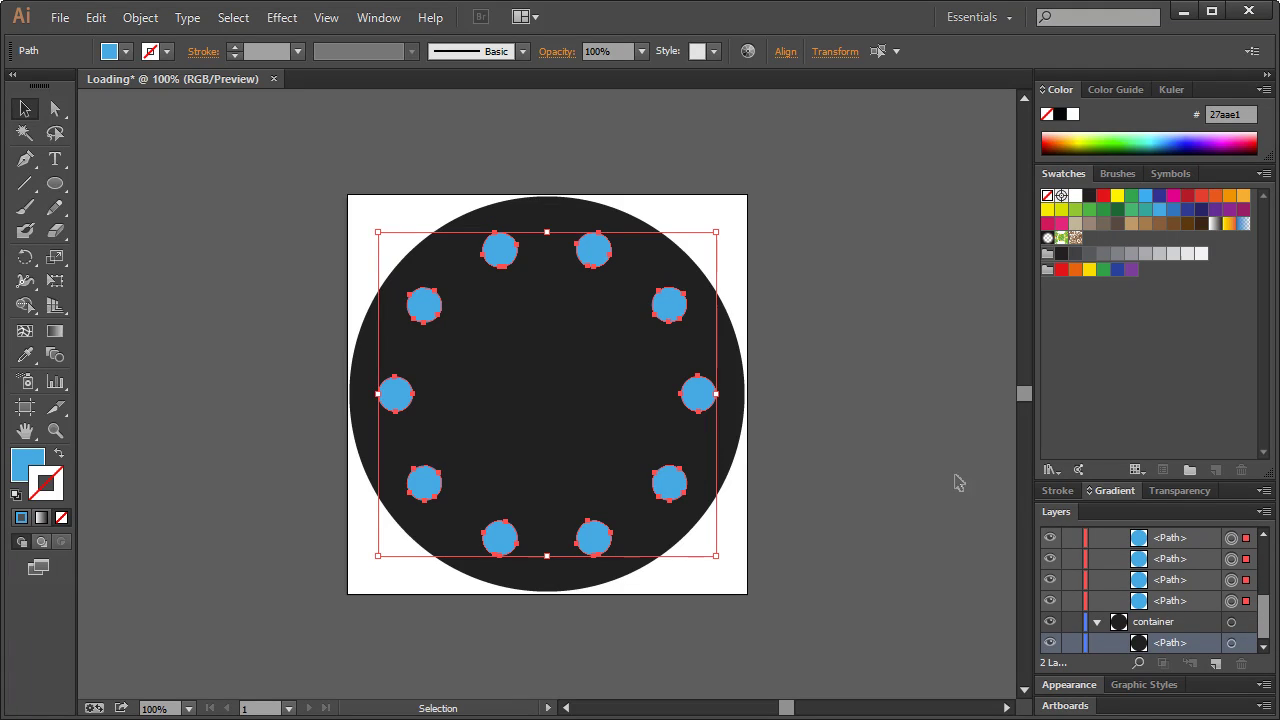
left_click(1231, 587)
left_click(1236, 565)
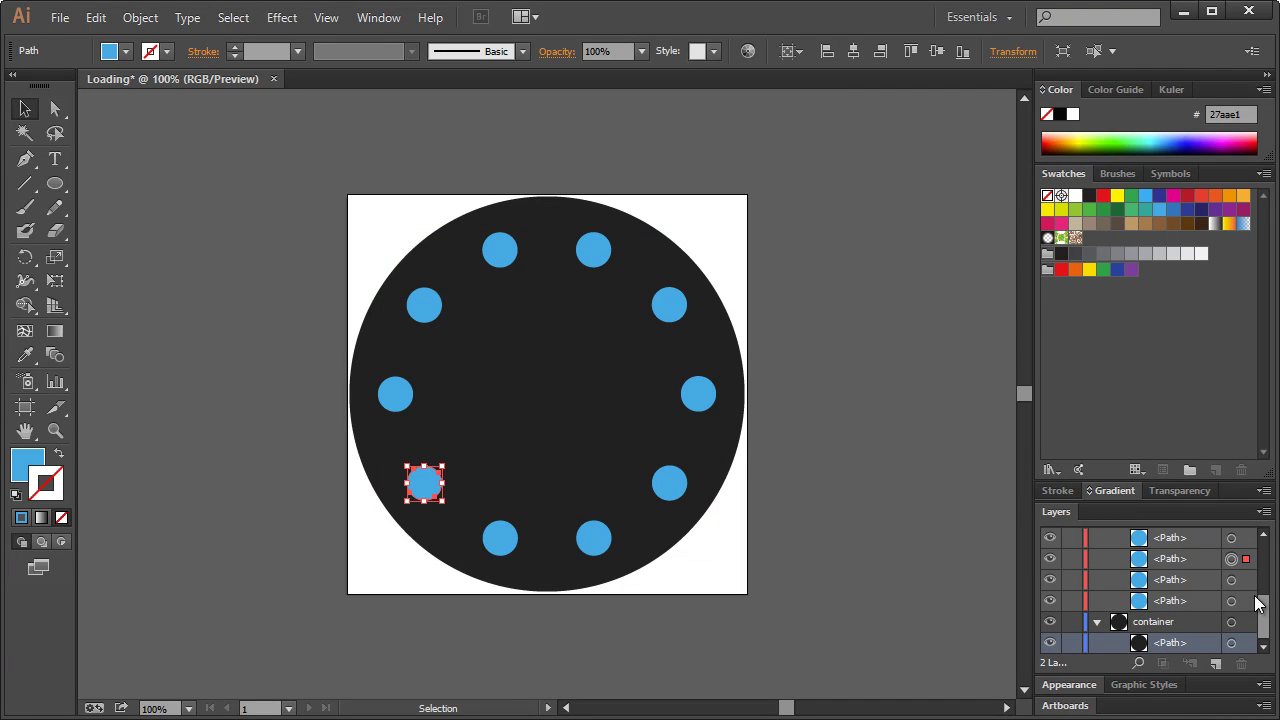
left_click_drag(1262, 605, 1262, 500)
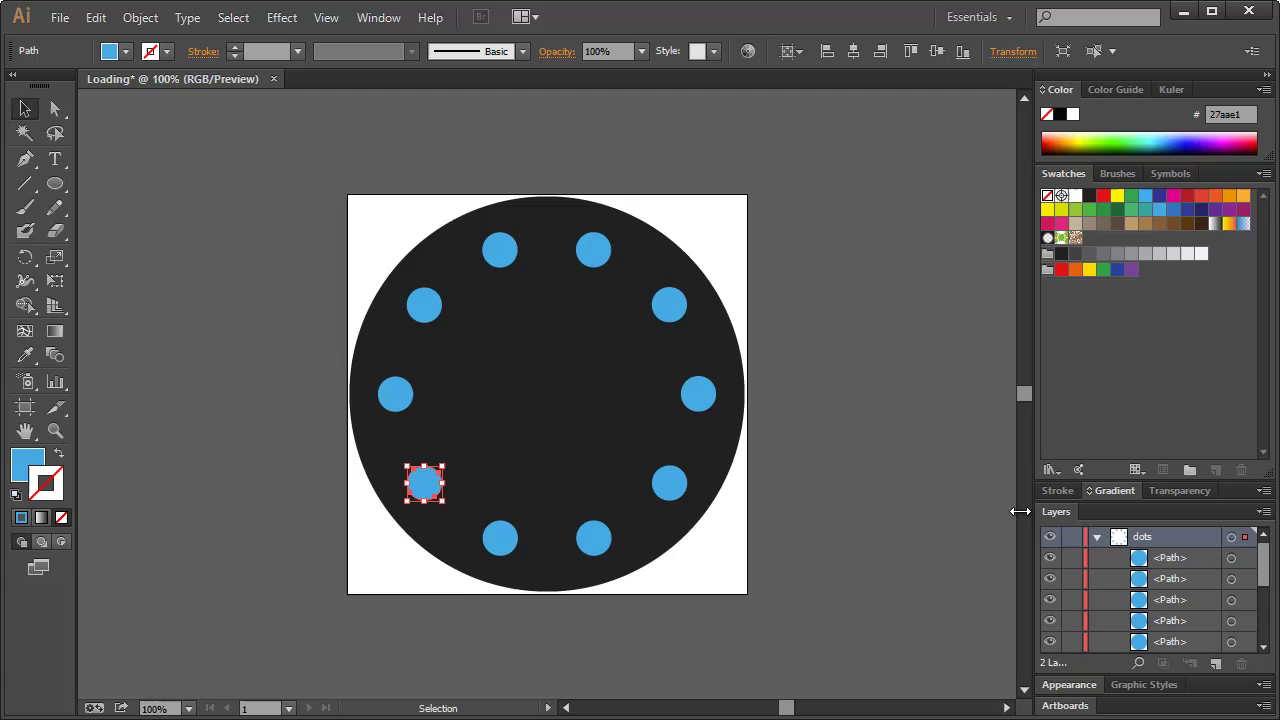
left_click(1097, 540)
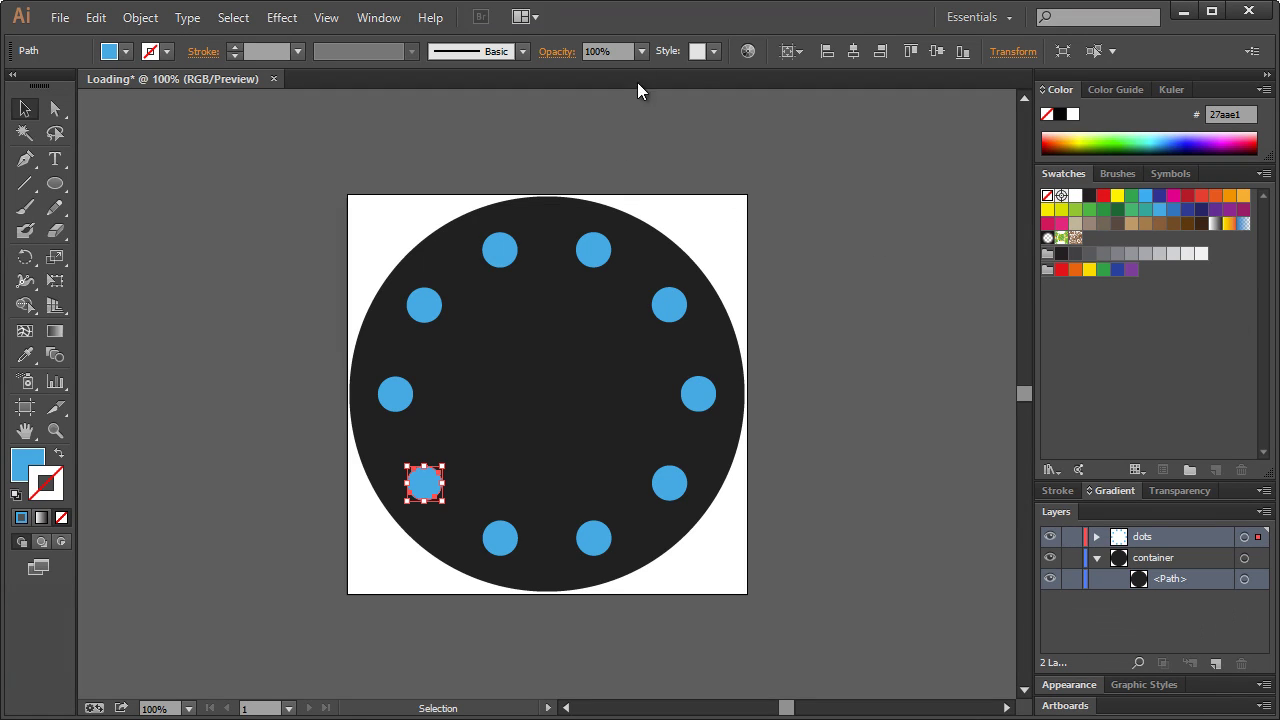
Step: Deselect the dot and save the artwork as Loading.ai in Illustrator format, accepting default options
left_click(597, 189)
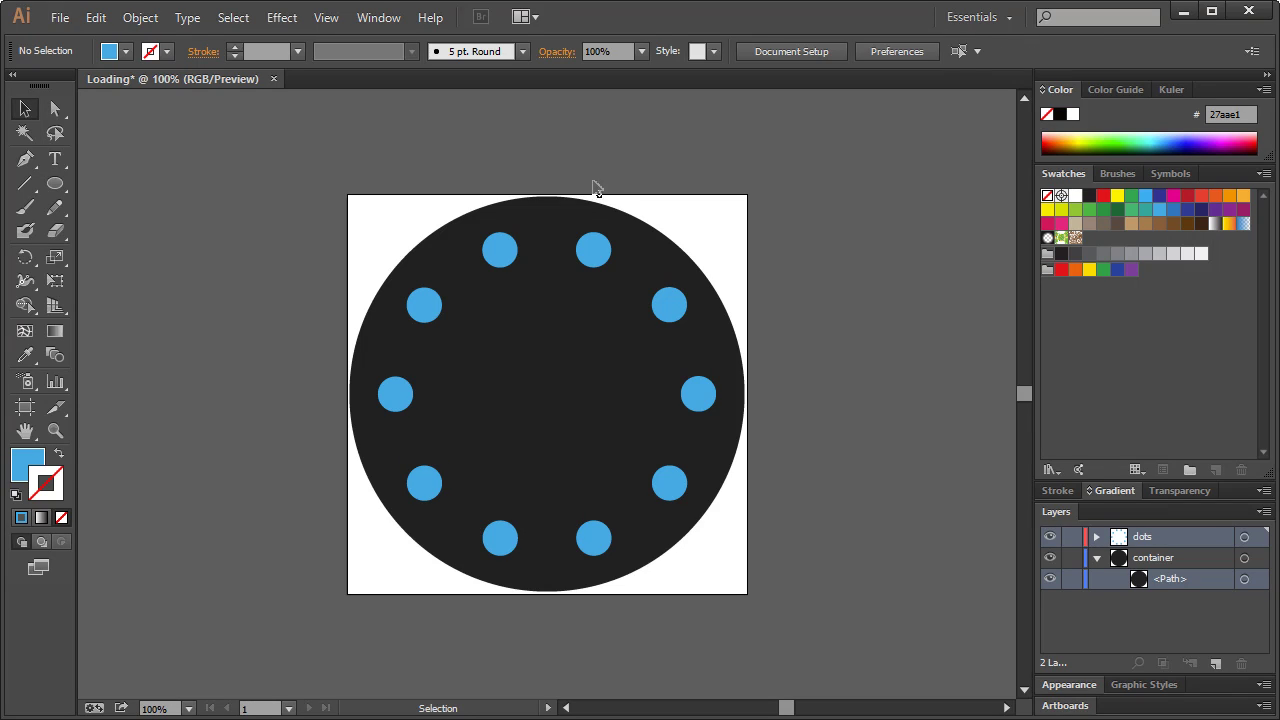
left_click(64, 20)
left_click(106, 200)
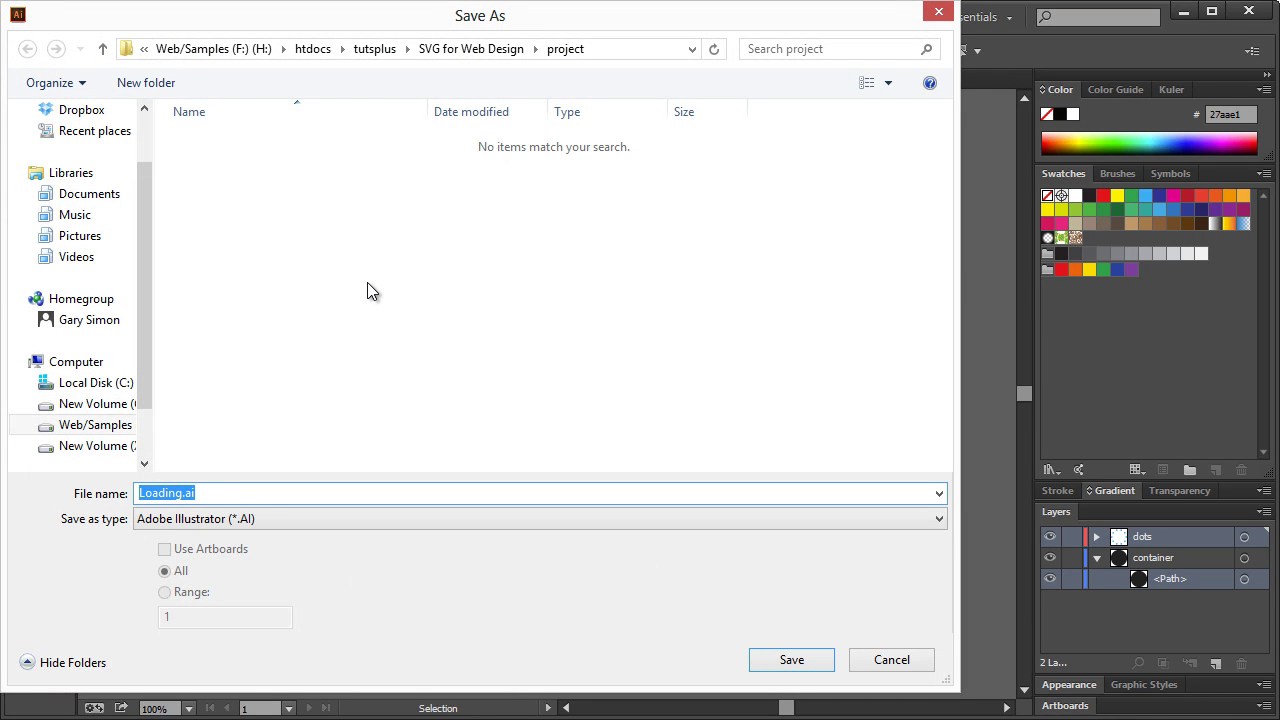
left_click(763, 659)
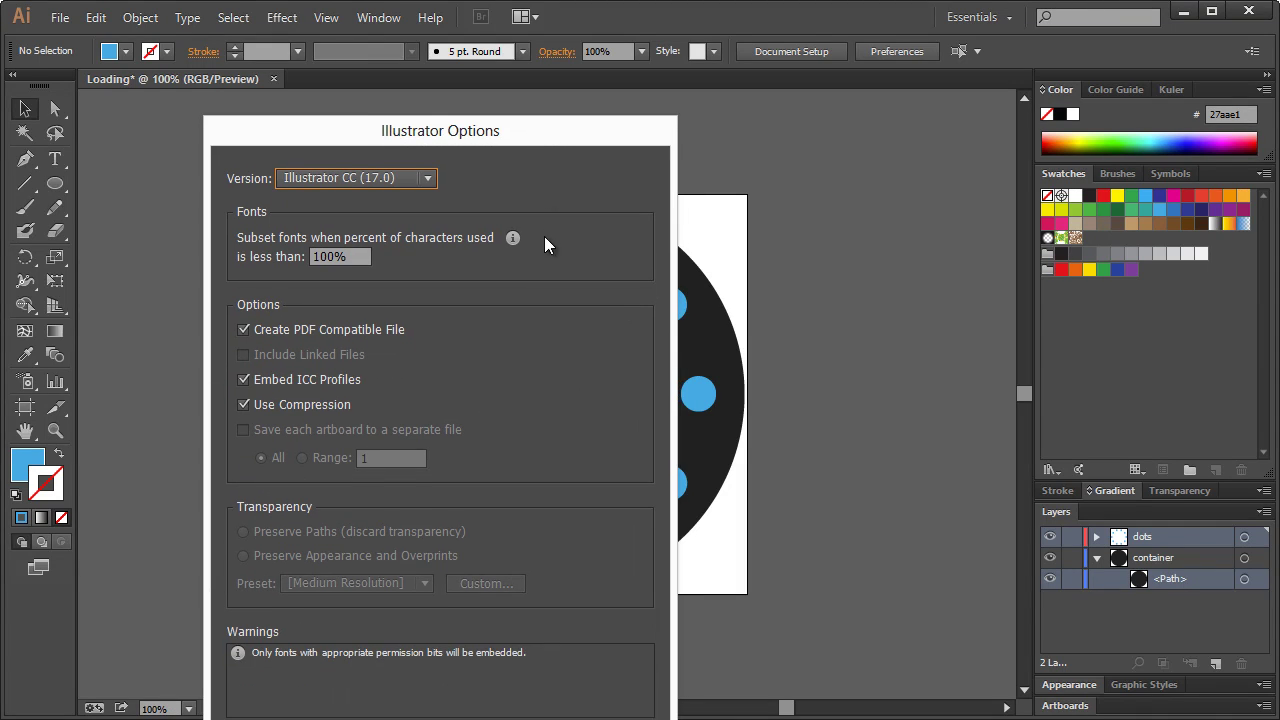
left_click(531, 664)
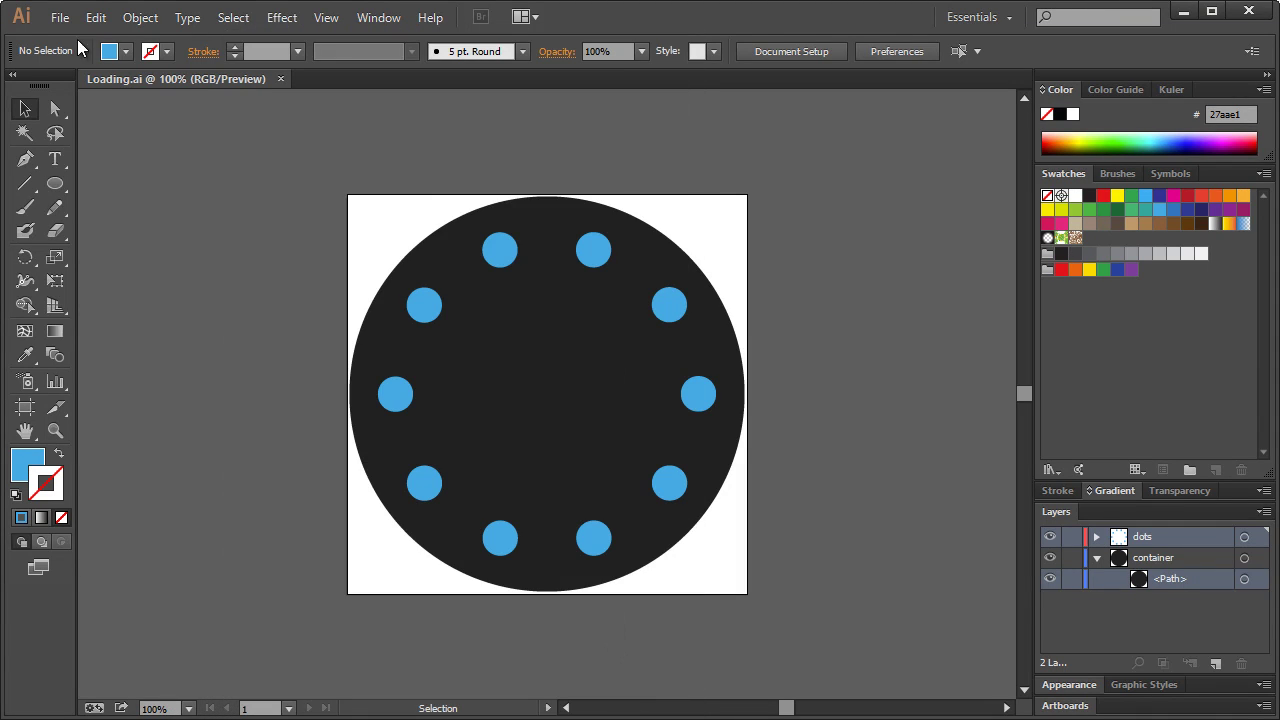